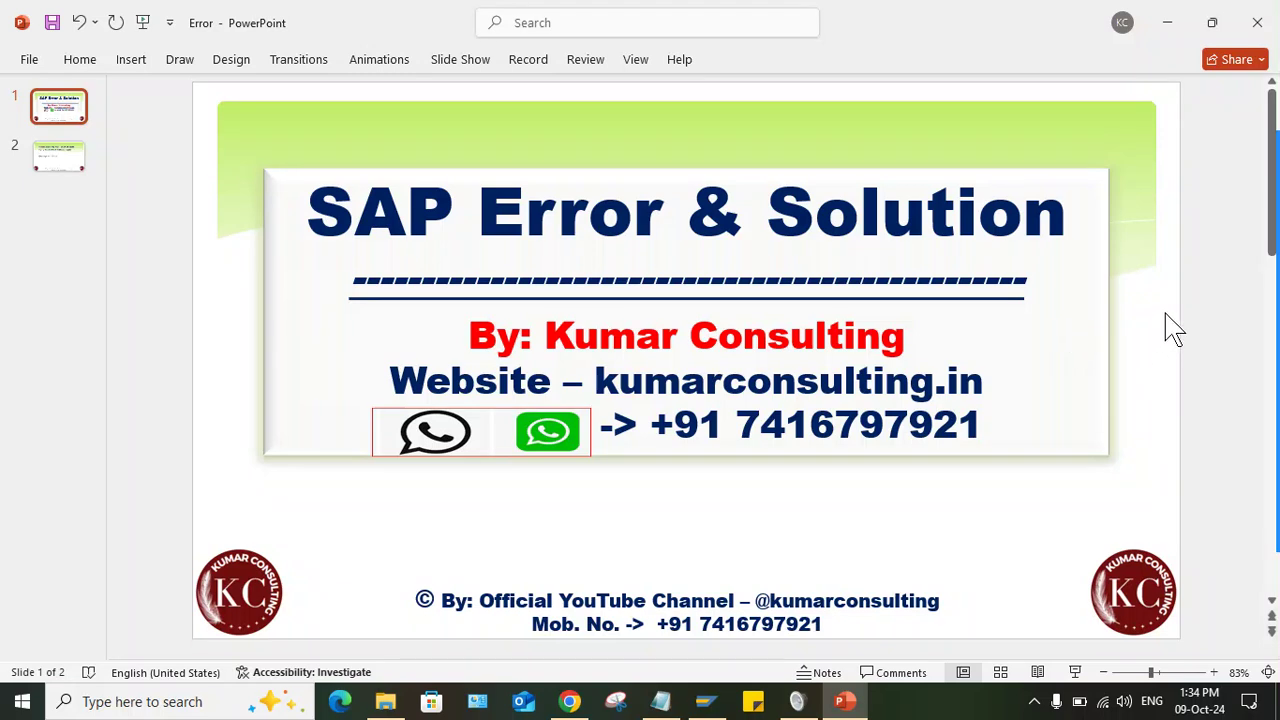
Present the slide on the NDT / T030K error (F5118), then bring up SAP Logon with SAP_44 selected.
{"action": "left_click", "coordinate": [58, 158]}
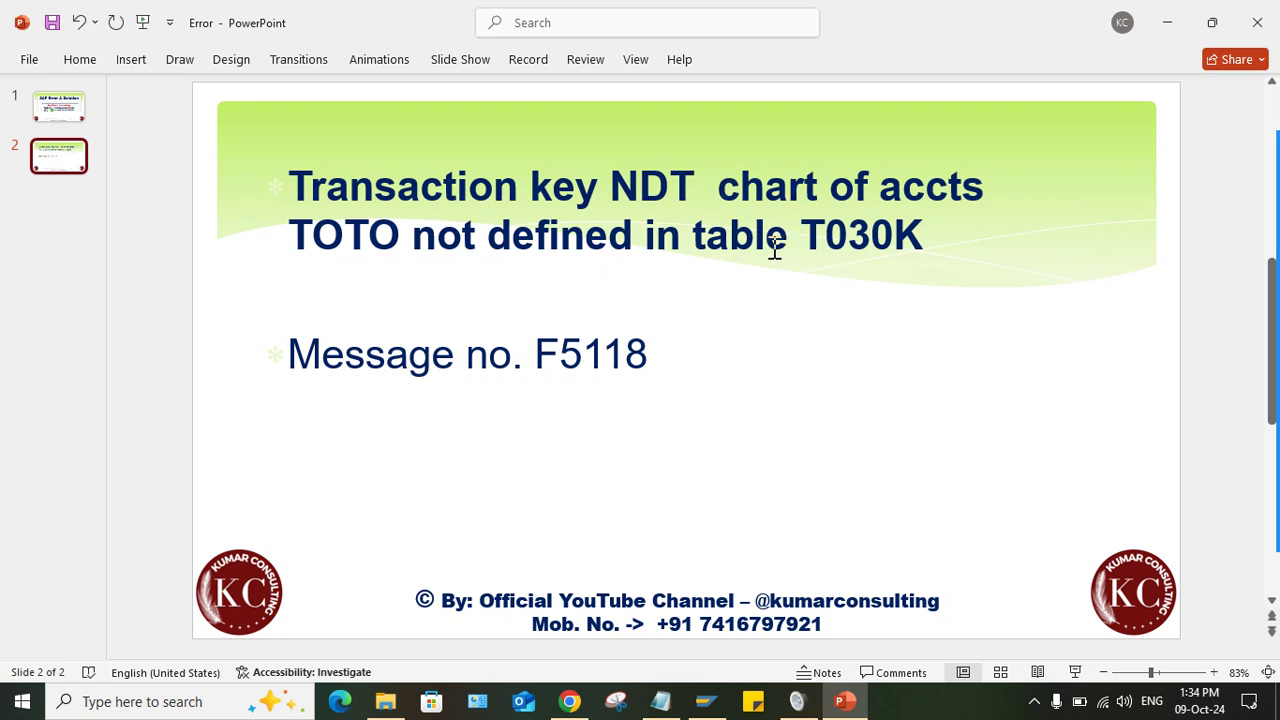
{"action": "left_click", "coordinate": [706, 701]}
{"action": "left_click", "coordinate": [504, 141]}
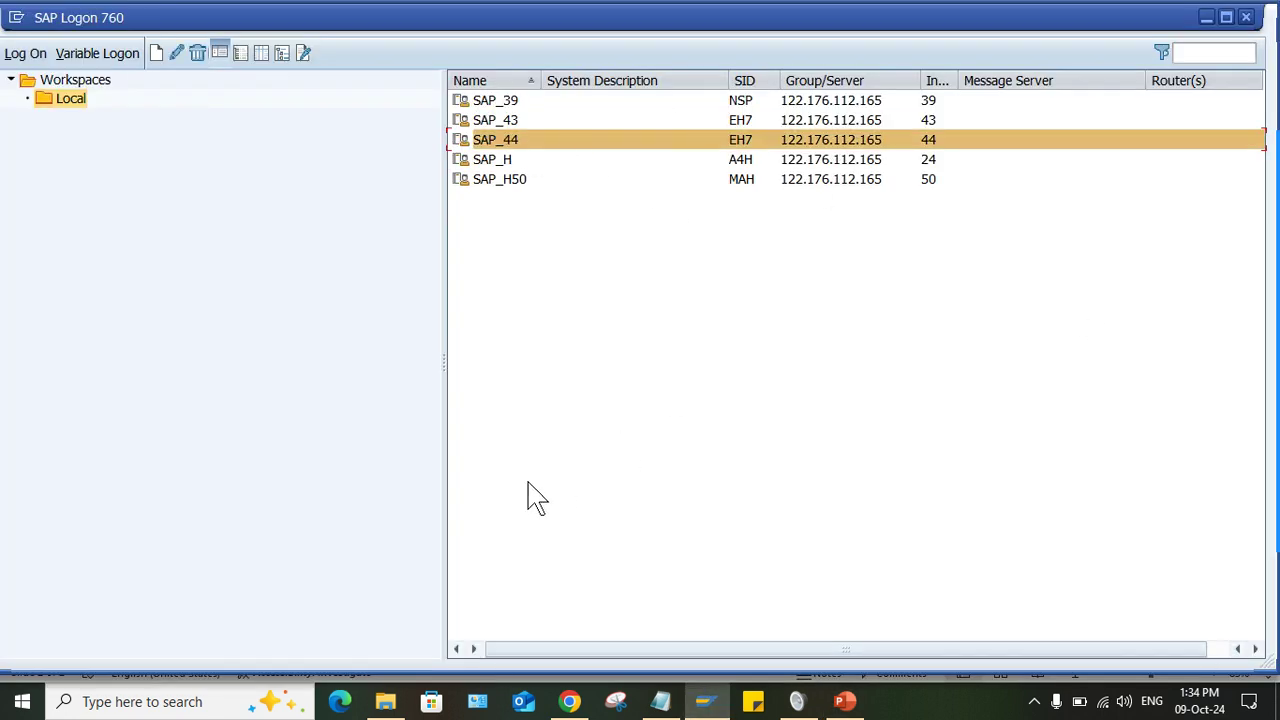
{"action": "left_click", "coordinate": [569, 701]}
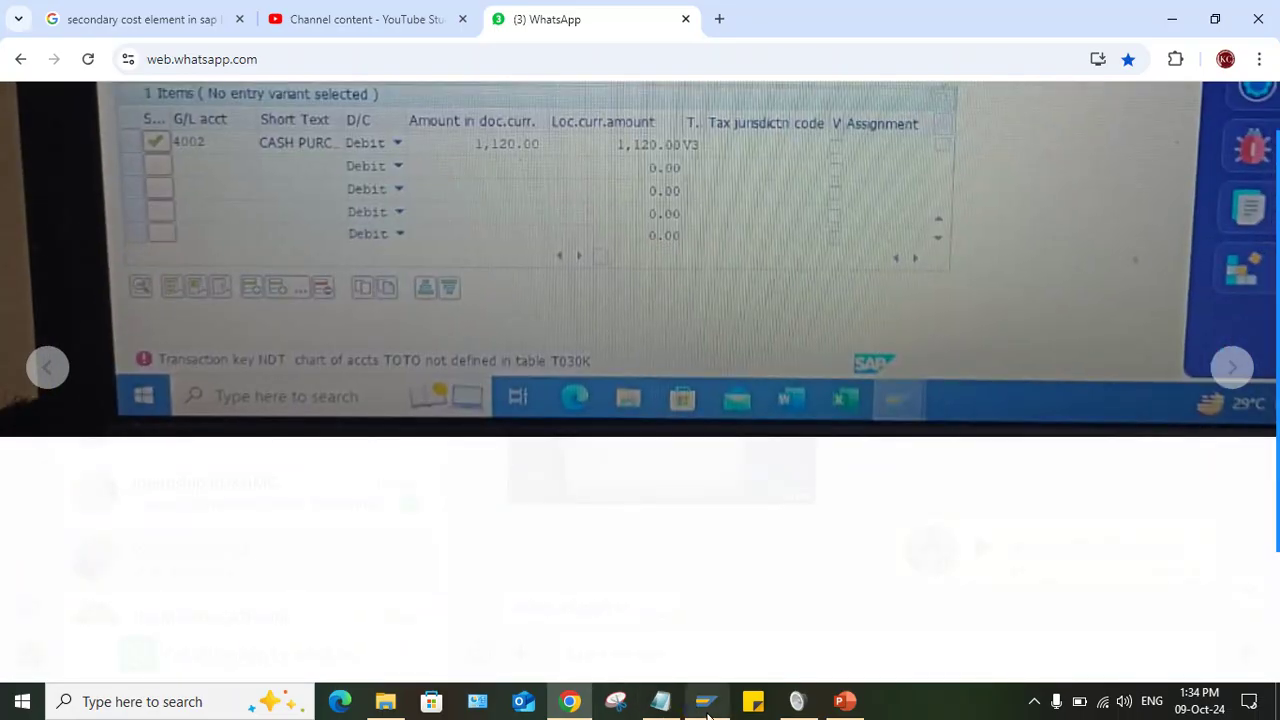
{"action": "left_click", "coordinate": [706, 701]}
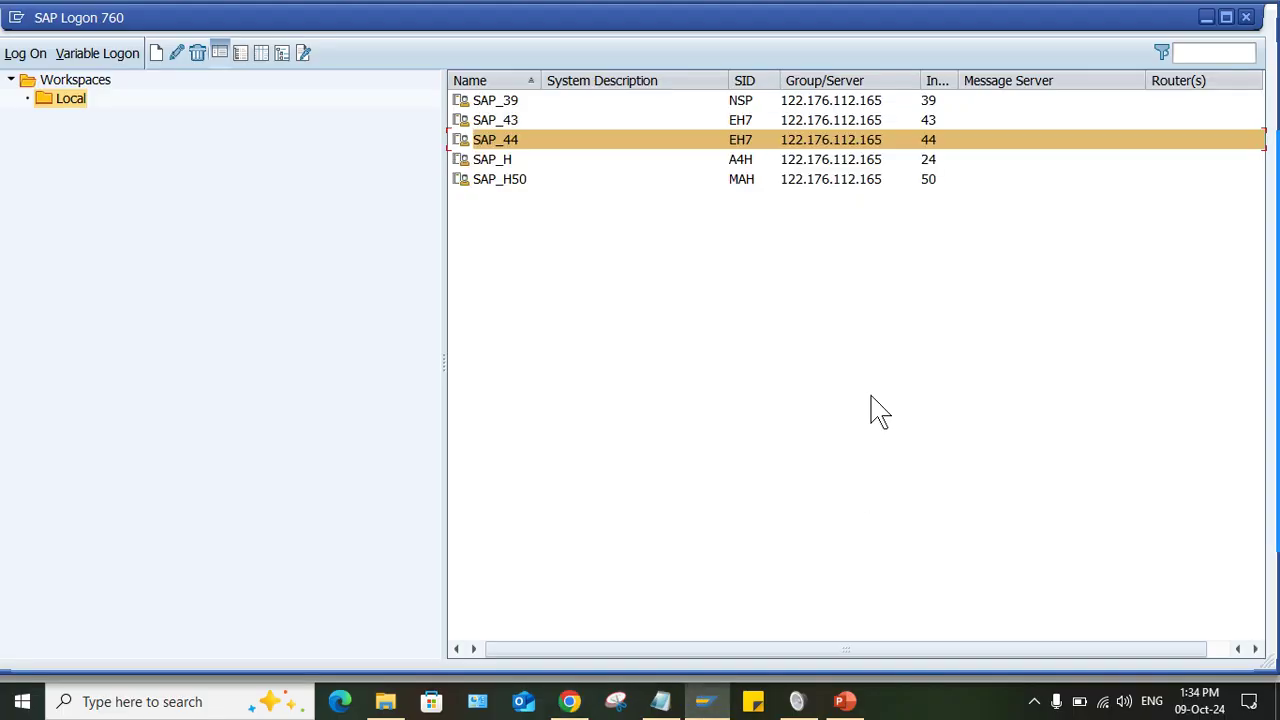
Log on to SAP_44 client 800 with the saved user, ending other sessions to continue.
{"action": "double_click", "coordinate": [505, 140]}
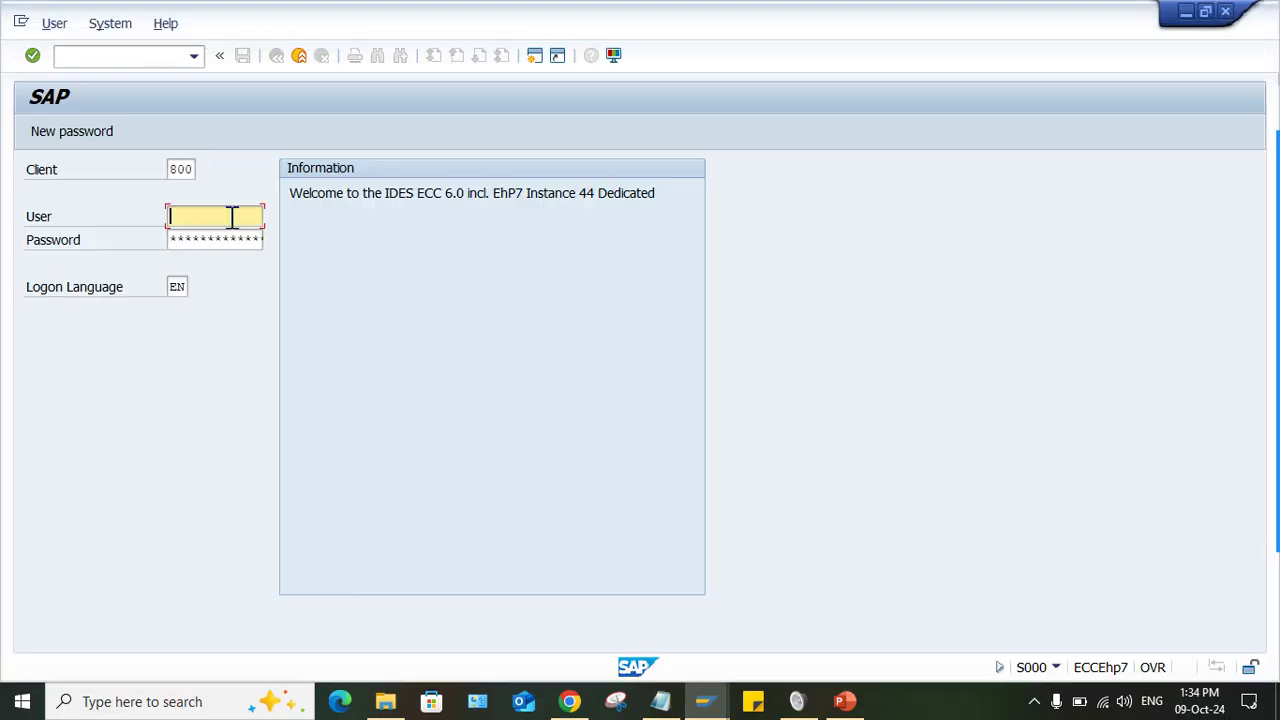
{"action": "left_click", "coordinate": [231, 217]}
{"action": "left_click", "coordinate": [206, 236]}
{"action": "key", "text": "Tab"}
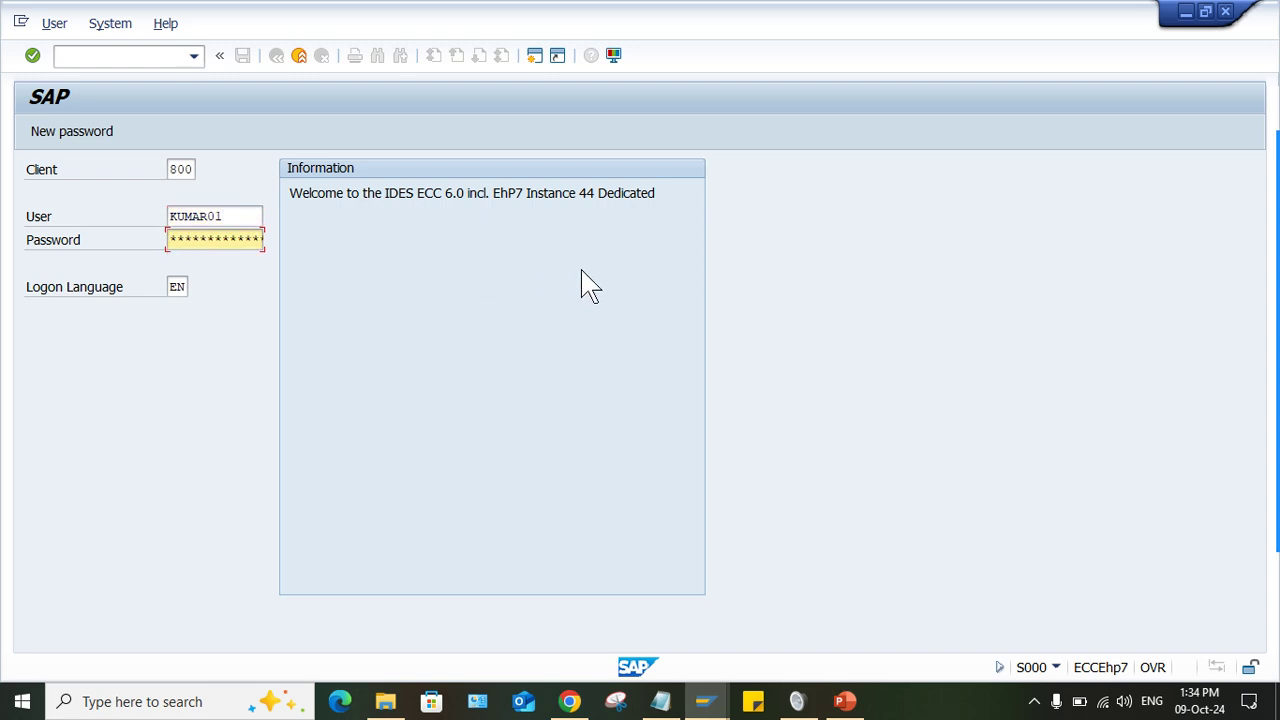
{"action": "key", "text": "Return"}
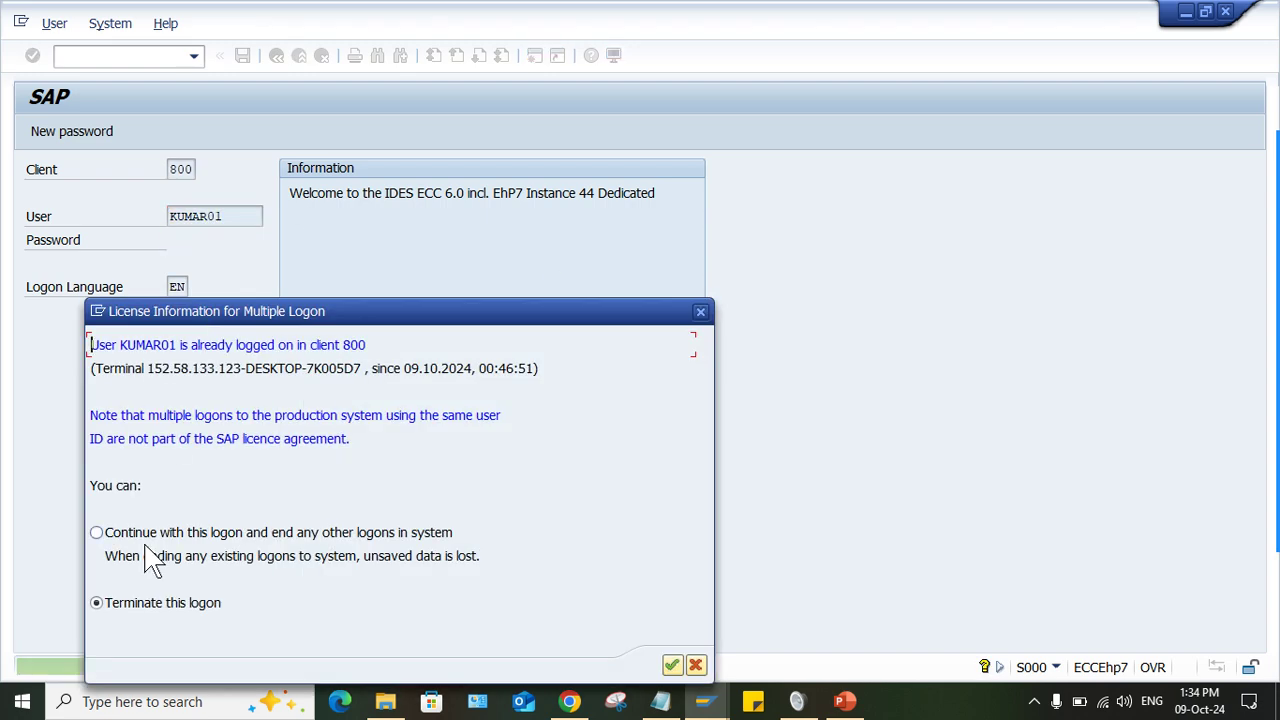
{"action": "left_click", "coordinate": [145, 532]}
{"action": "key", "text": "Return"}
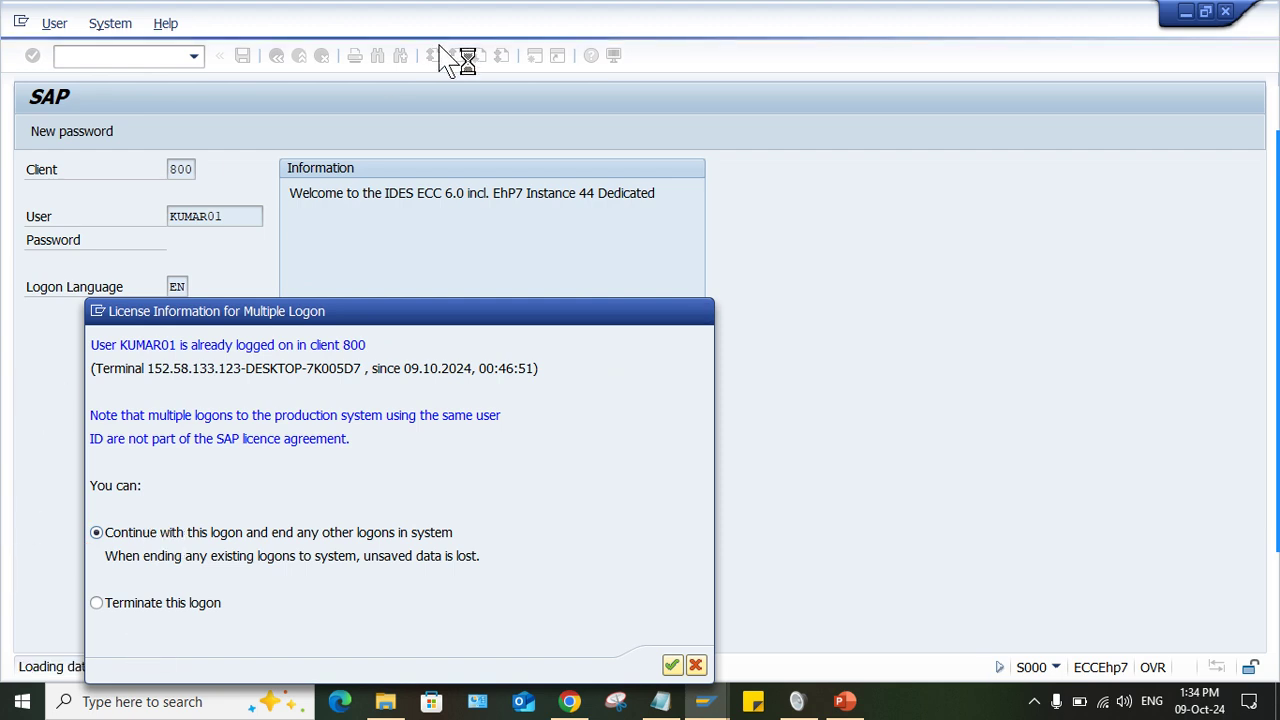
Start FB60 and fill in the vendor, invoice date 09.10.2024 and amount 1120.
{"action": "type", "text": "FB60"}
{"action": "key", "text": "Return"}
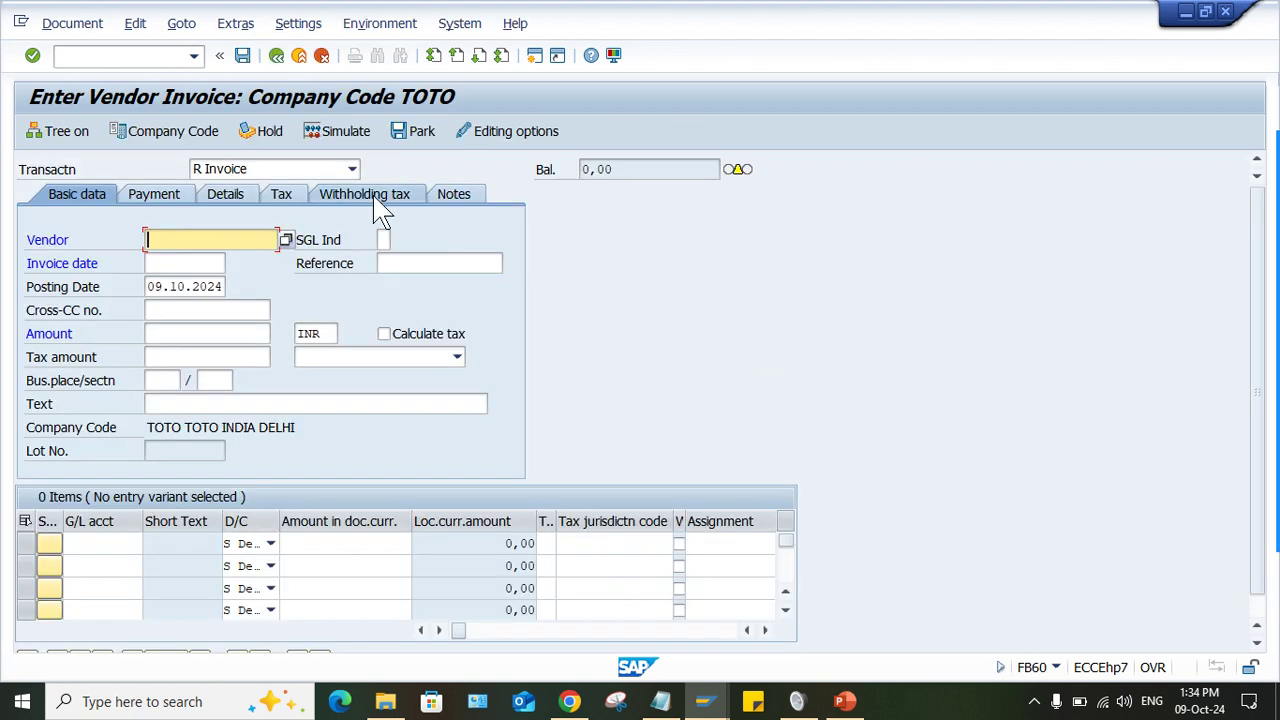
{"action": "left_click", "coordinate": [193, 238]}
{"action": "left_click", "coordinate": [170, 259]}
{"action": "left_click", "coordinate": [175, 263]}
{"action": "left_click", "coordinate": [168, 279]}
{"action": "left_click", "coordinate": [252, 332]}
{"action": "key", "text": "Return"}
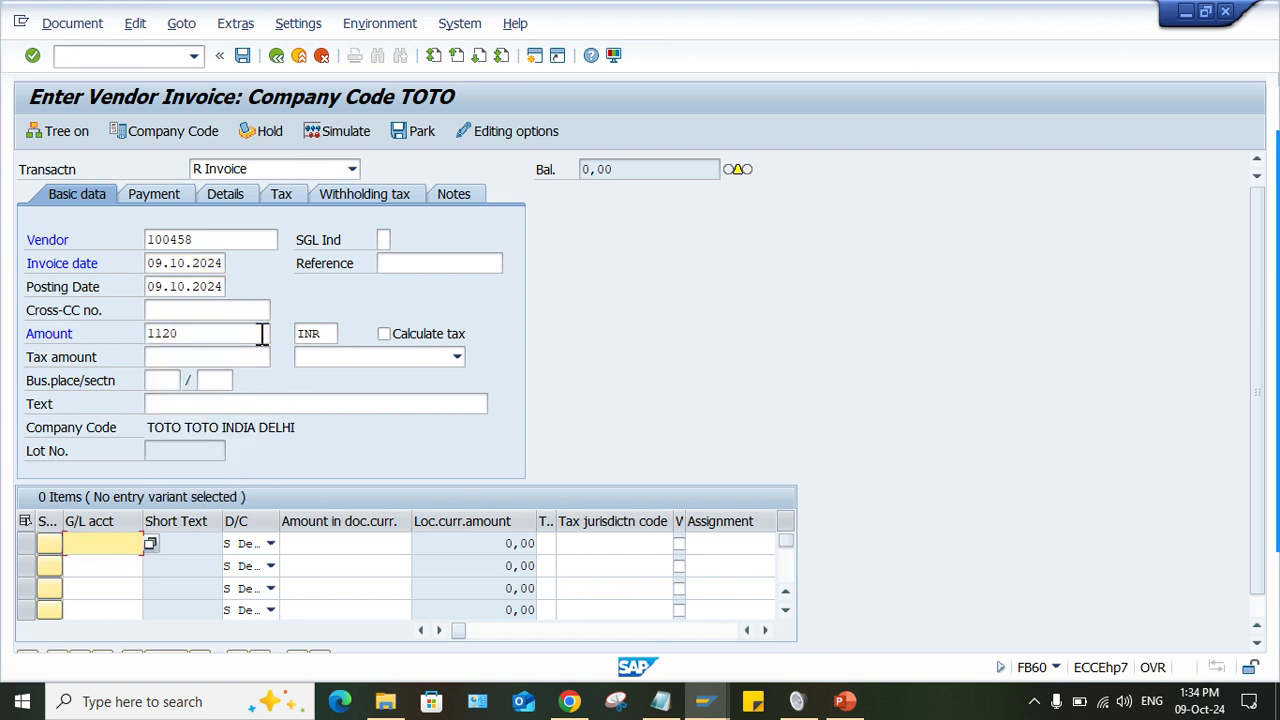
Add a line on G/L 4002 with amount * and tax code V3, enabling Calculate tax.
{"action": "type", "text": "4002"}
{"action": "key", "text": "Tab"}
{"action": "key", "text": "Tab"}
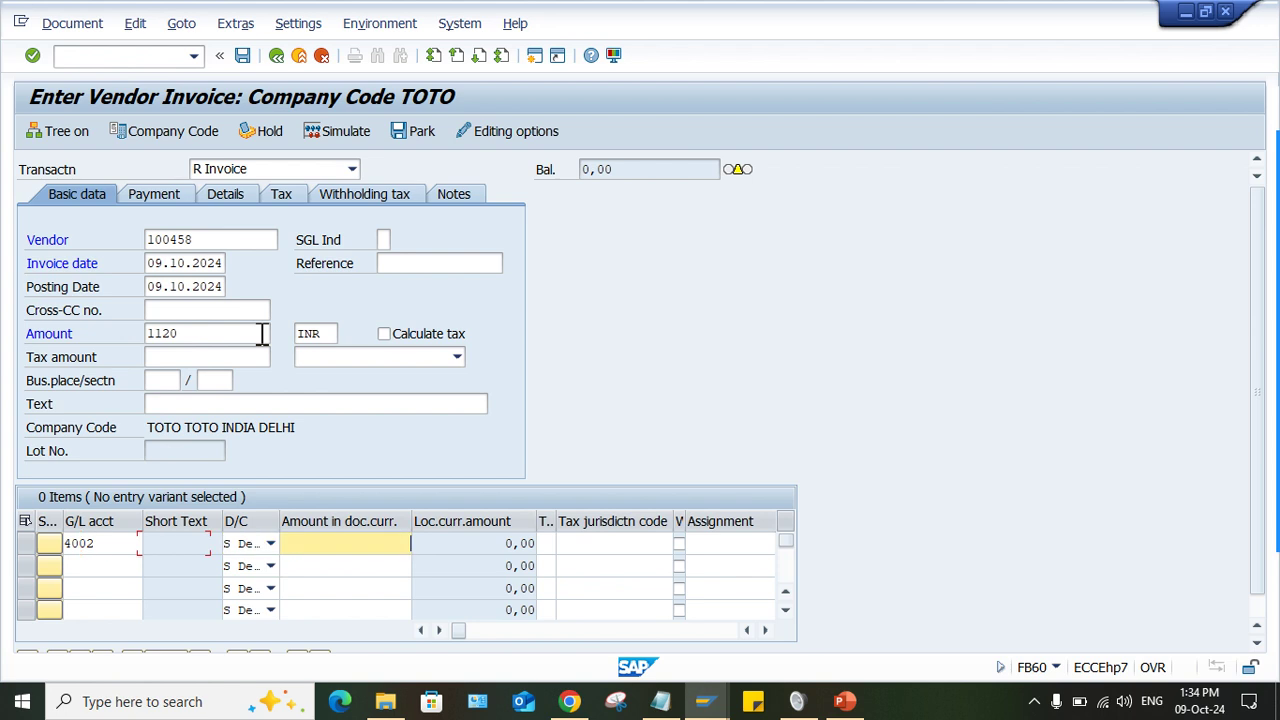
{"action": "type", "text": "*"}
{"action": "key", "text": "Tab"}
{"action": "type", "text": "V3"}
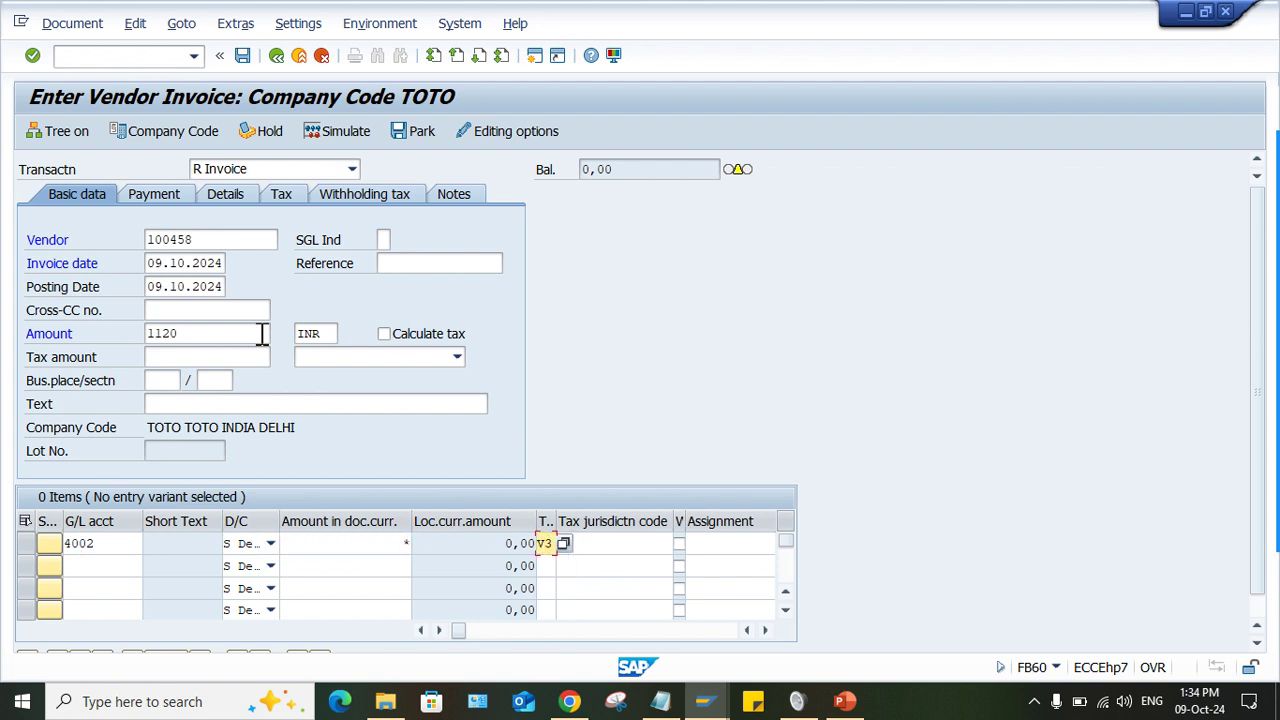
{"action": "left_click", "coordinate": [384, 333]}
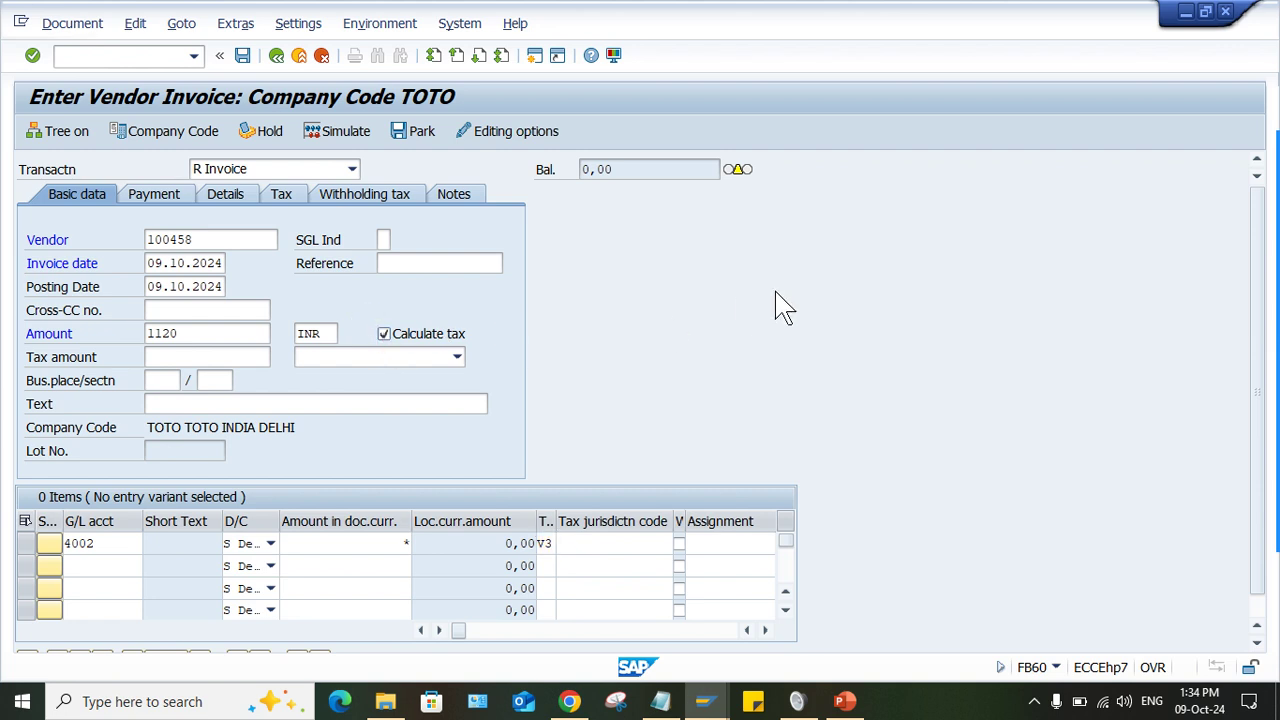
{"action": "key", "text": "Return"}
{"action": "key", "text": "Return"}
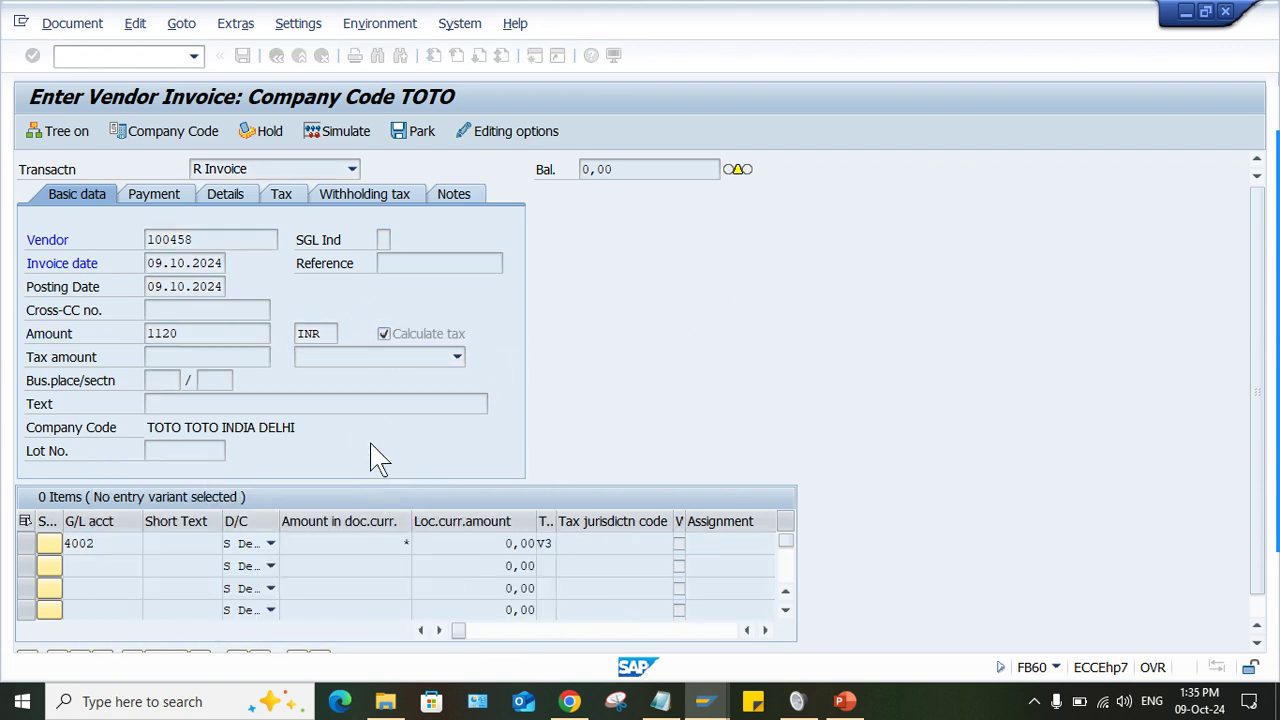
Simulate the invoice, note the T030K error for key NDT, and go back to Easy Access.
{"action": "left_click", "coordinate": [360, 130]}
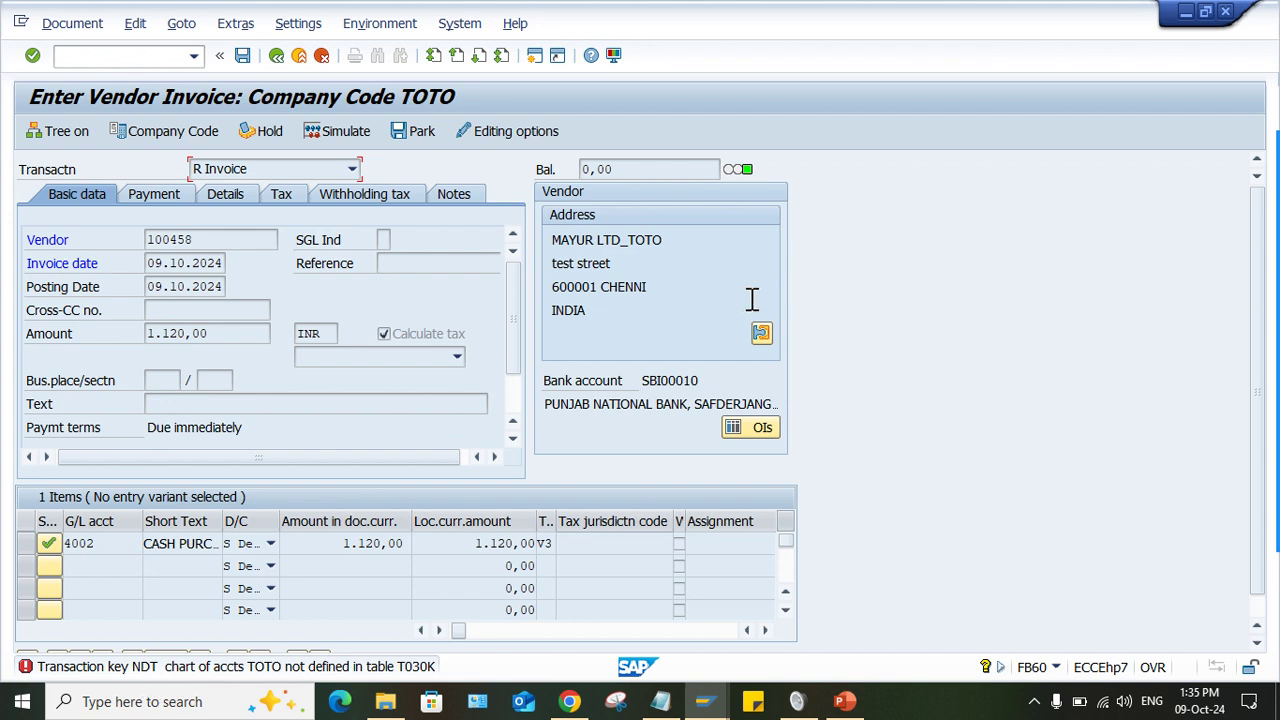
{"action": "left_click", "coordinate": [534, 57]}
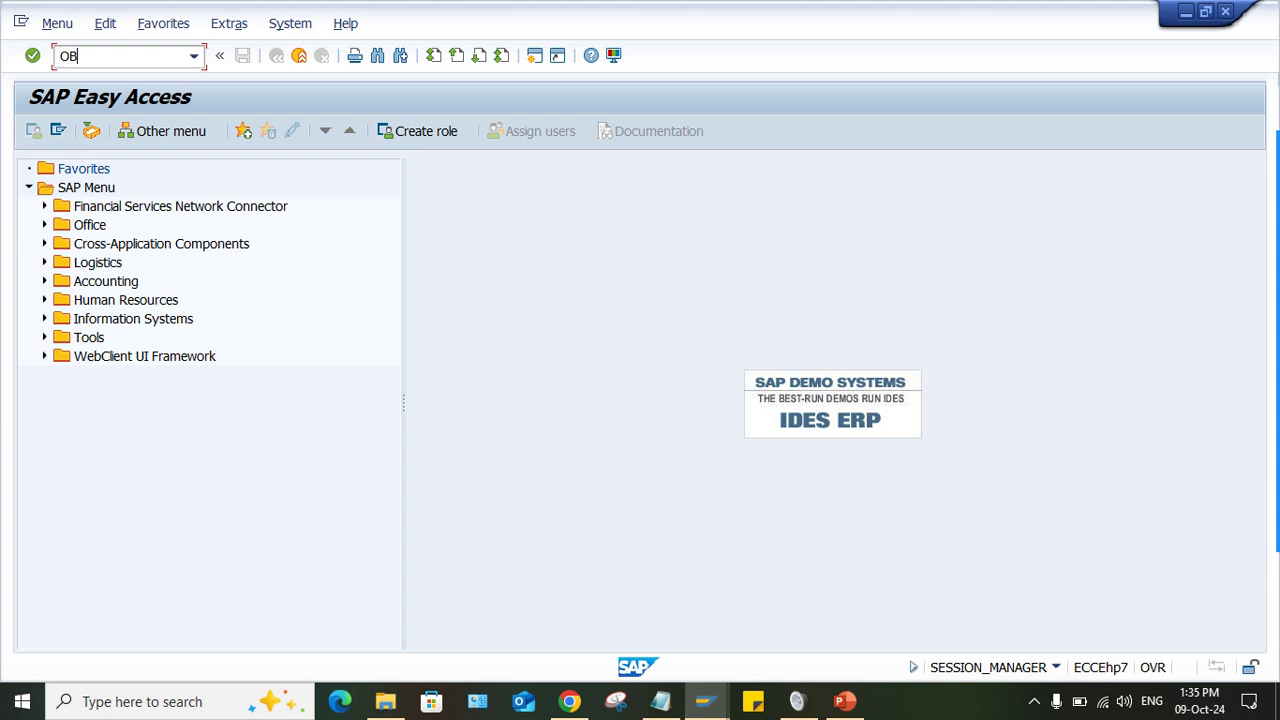
Run OBQ3 and position the tax procedures list on TOTO (TOTO INDIA_TAX).
{"action": "key", "text": "Return"}
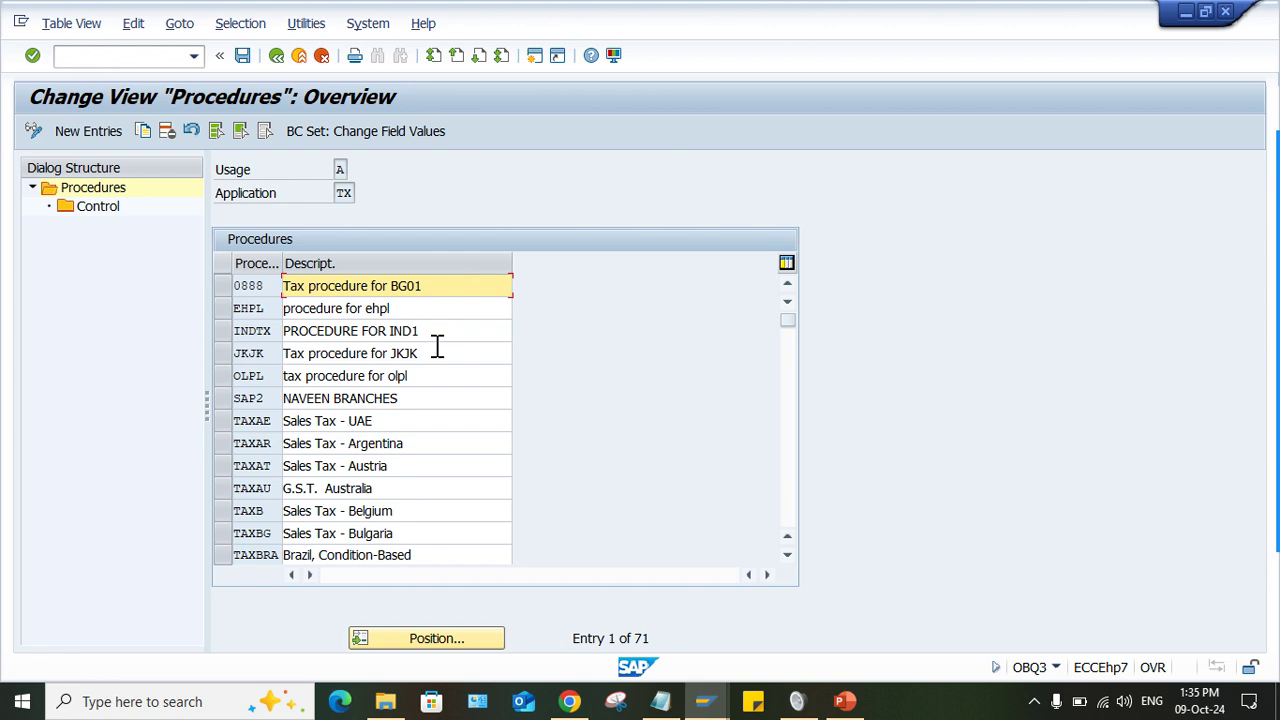
{"action": "left_click", "coordinate": [428, 636]}
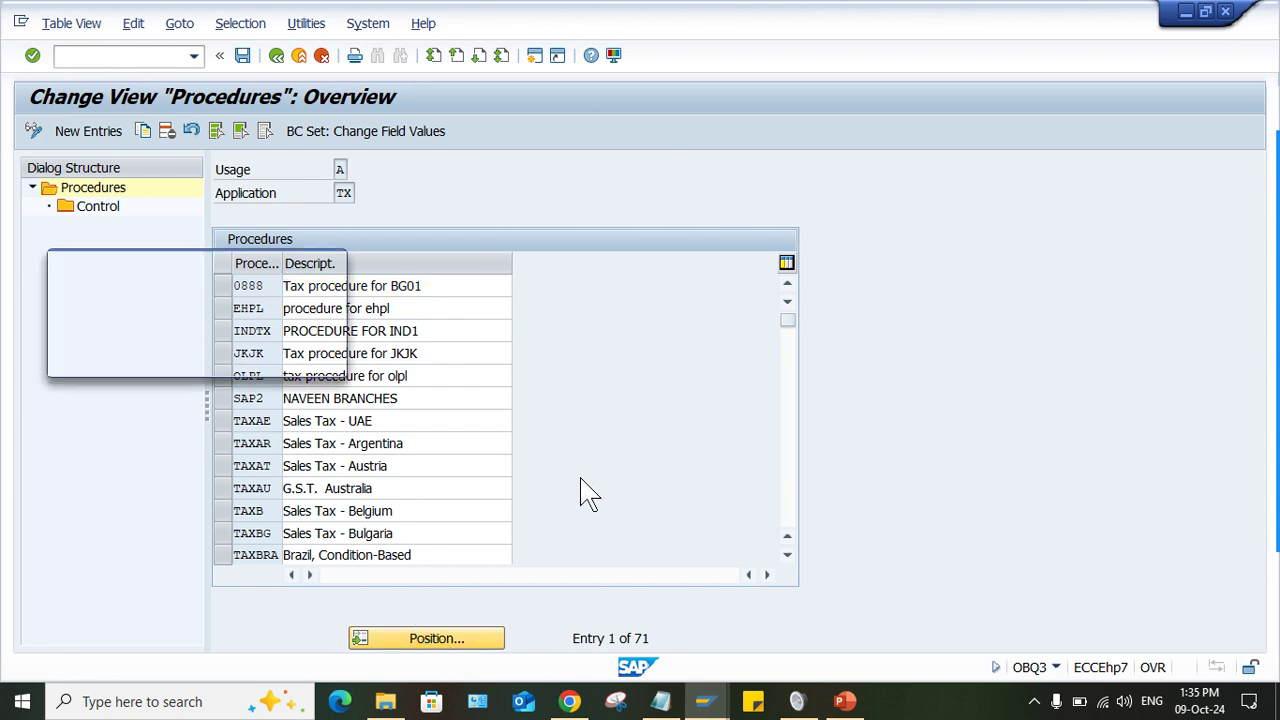
{"action": "type", "text": "TOTO"}
{"action": "key", "text": "Return"}
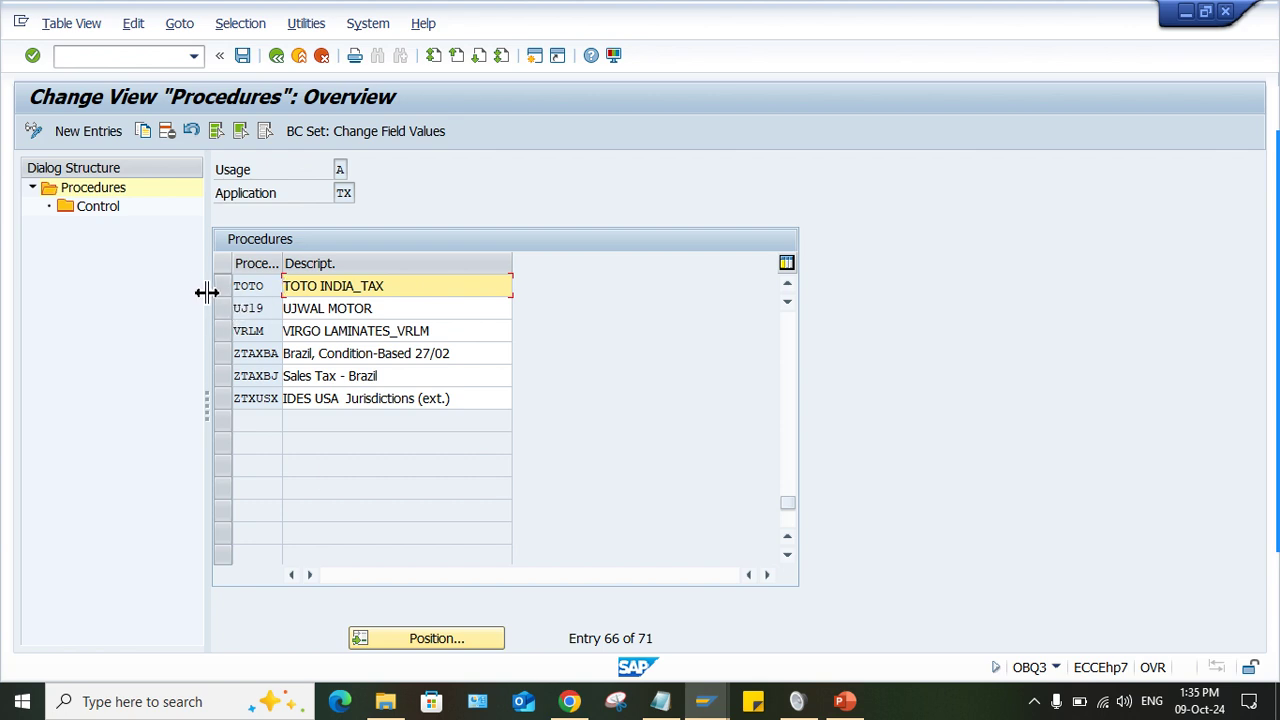
Check TOTO's control steps, finding non-deductible step 402 uses account key NDT, then open a new session.
{"action": "left_click", "coordinate": [222, 287]}
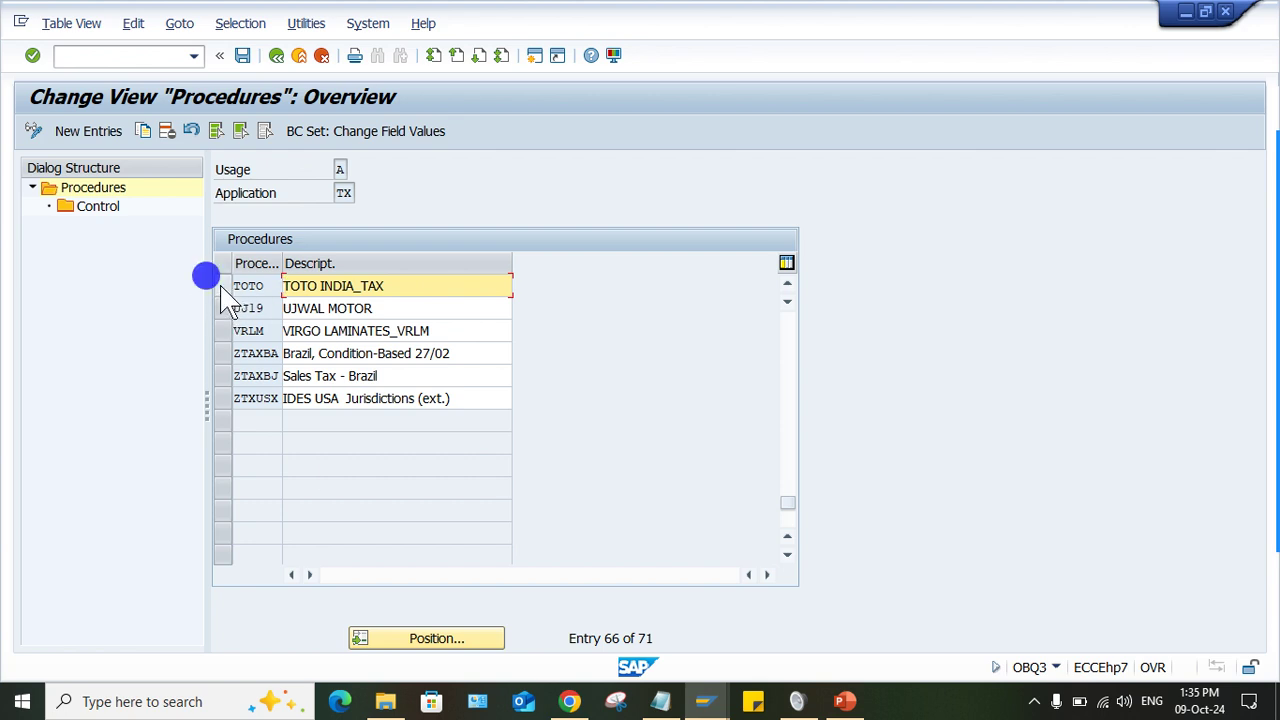
{"action": "double_click", "coordinate": [98, 206]}
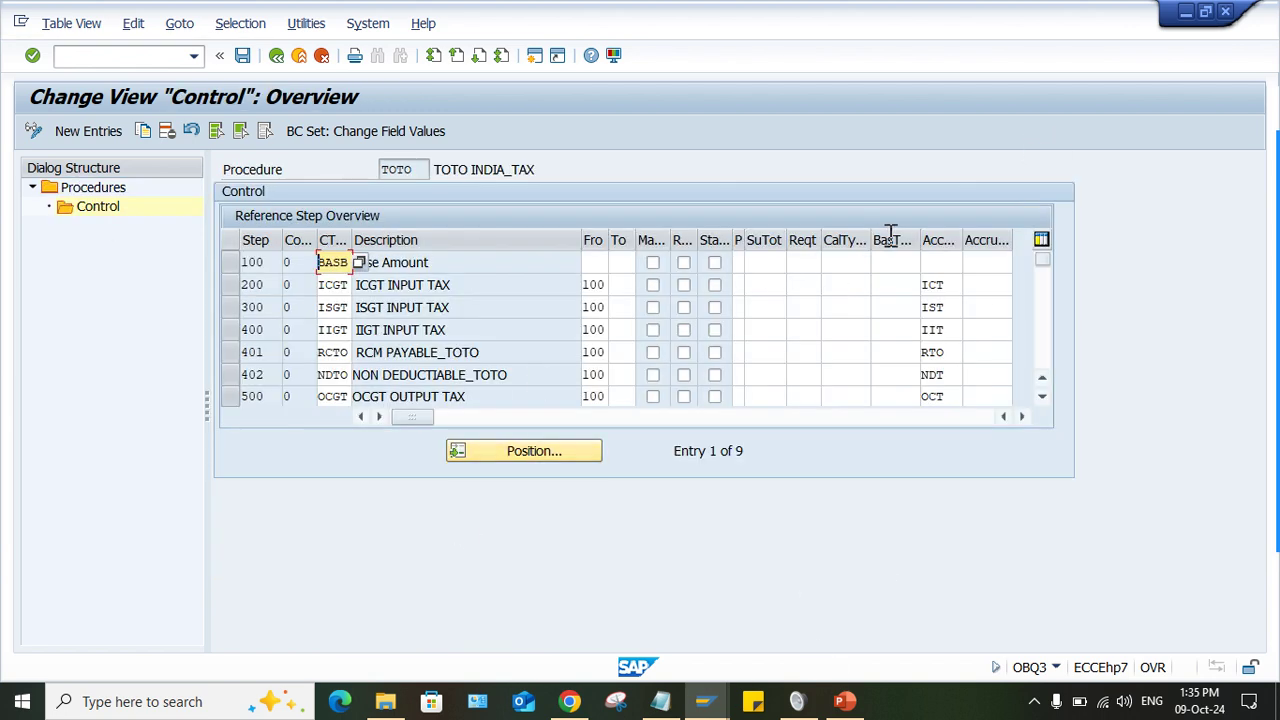
{"action": "left_click", "coordinate": [932, 352]}
{"action": "left_click_drag", "start_coordinate": [946, 375], "coordinate": [905, 378]}
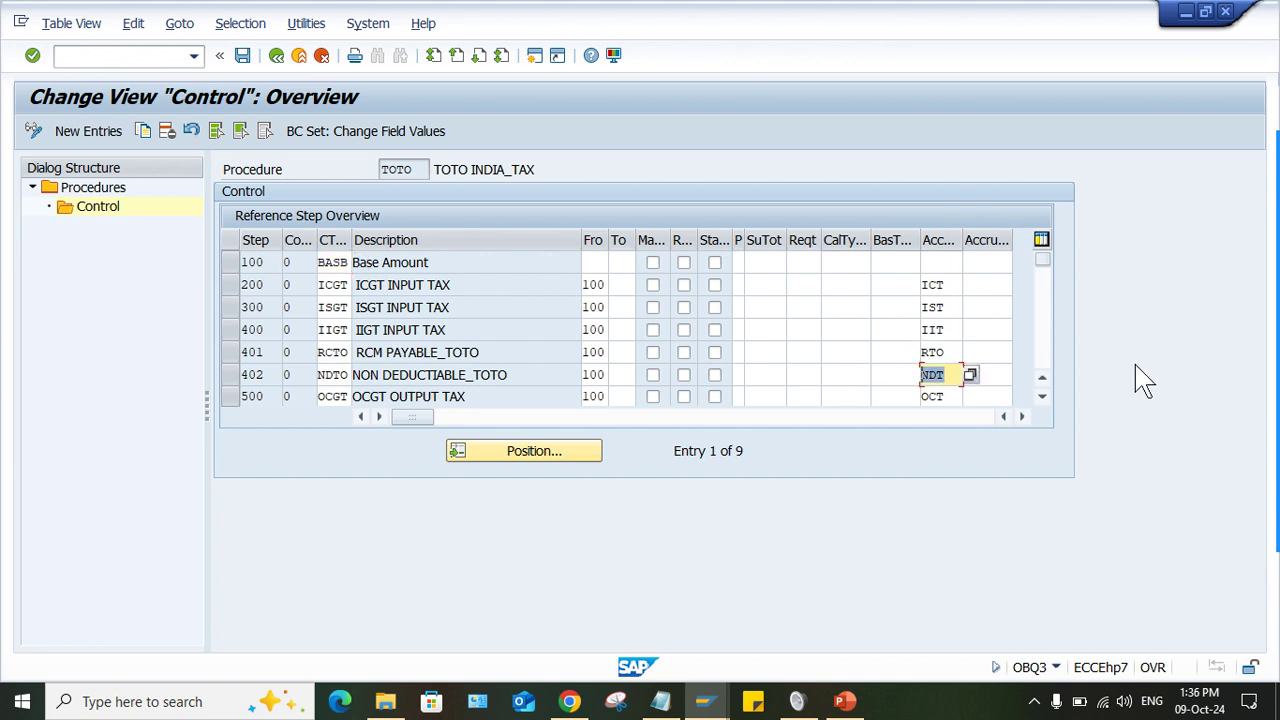
{"action": "left_click", "coordinate": [229, 374]}
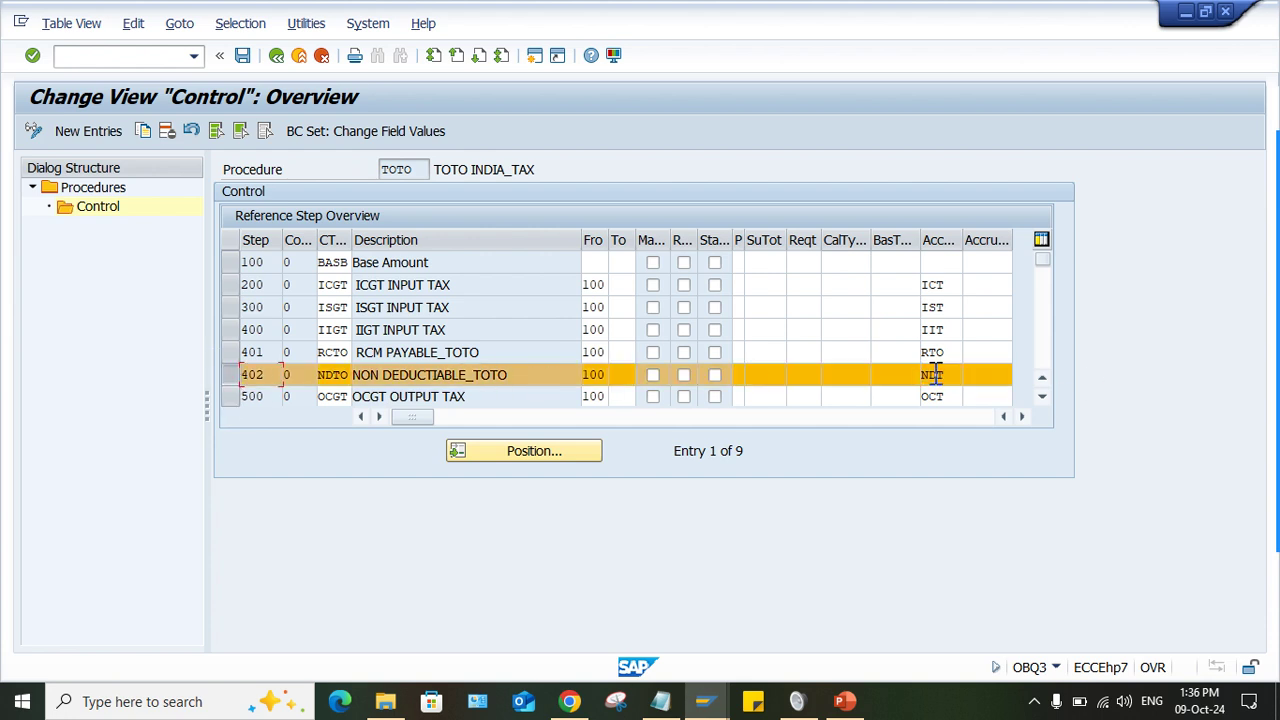
{"action": "left_click_drag", "start_coordinate": [508, 374], "coordinate": [290, 370]}
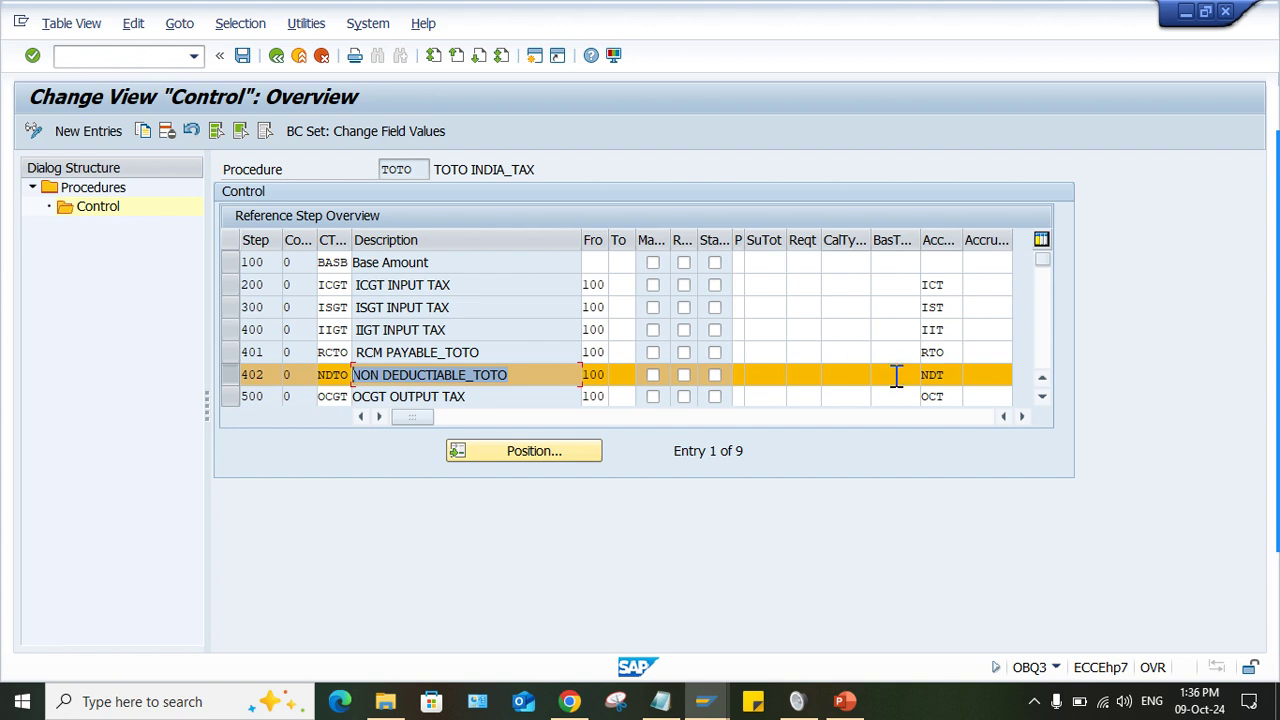
{"action": "left_click", "coordinate": [946, 378]}
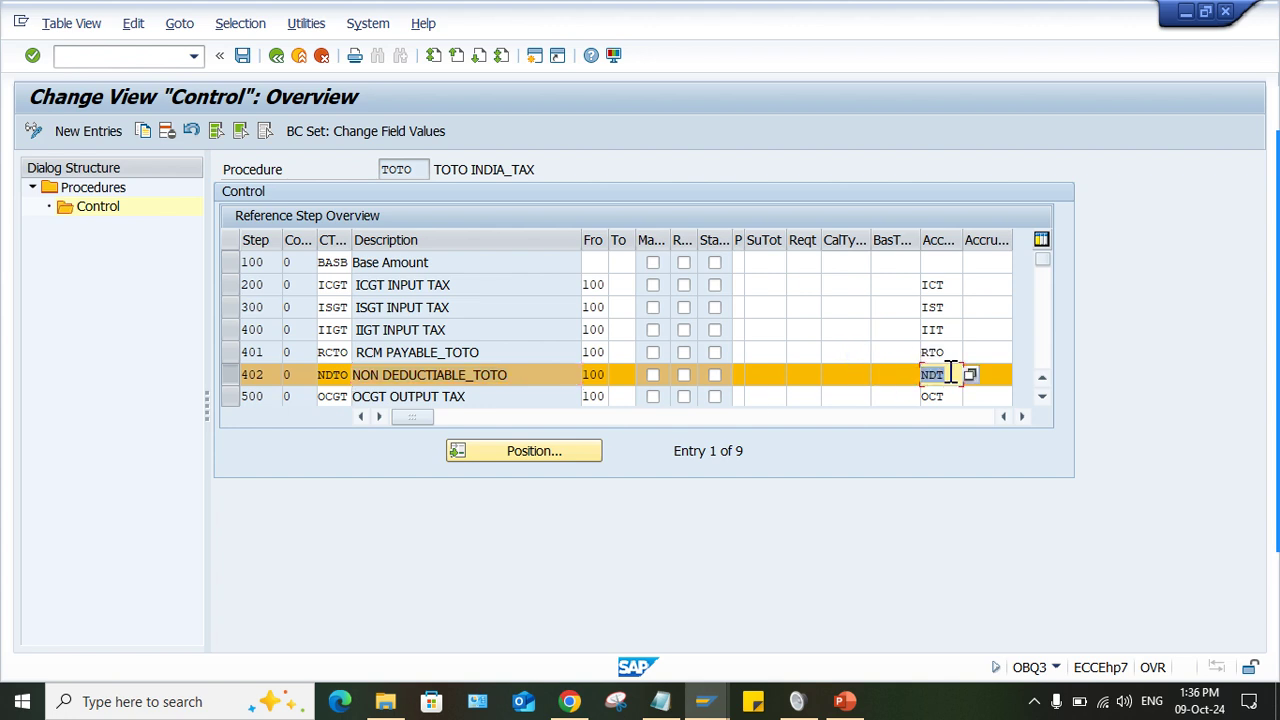
{"action": "left_click", "coordinate": [943, 372]}
{"action": "left_click_drag", "start_coordinate": [943, 372], "coordinate": [857, 378]}
{"action": "left_click", "coordinate": [534, 55]}
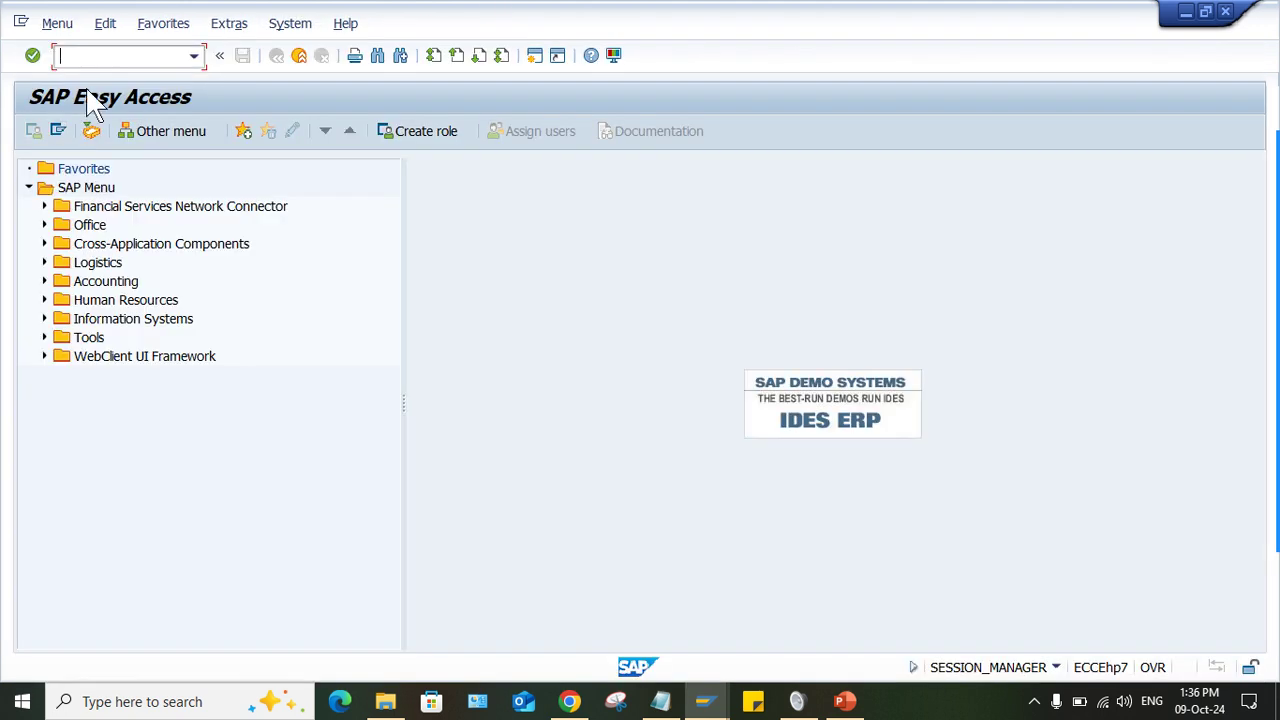
{"action": "left_click", "coordinate": [100, 55]}
Run OBCN and open NDT's details: input tax type 2, not deductible, posting indicator 2.
{"action": "key", "text": "Return"}
{"action": "left_click", "coordinate": [250, 615]}
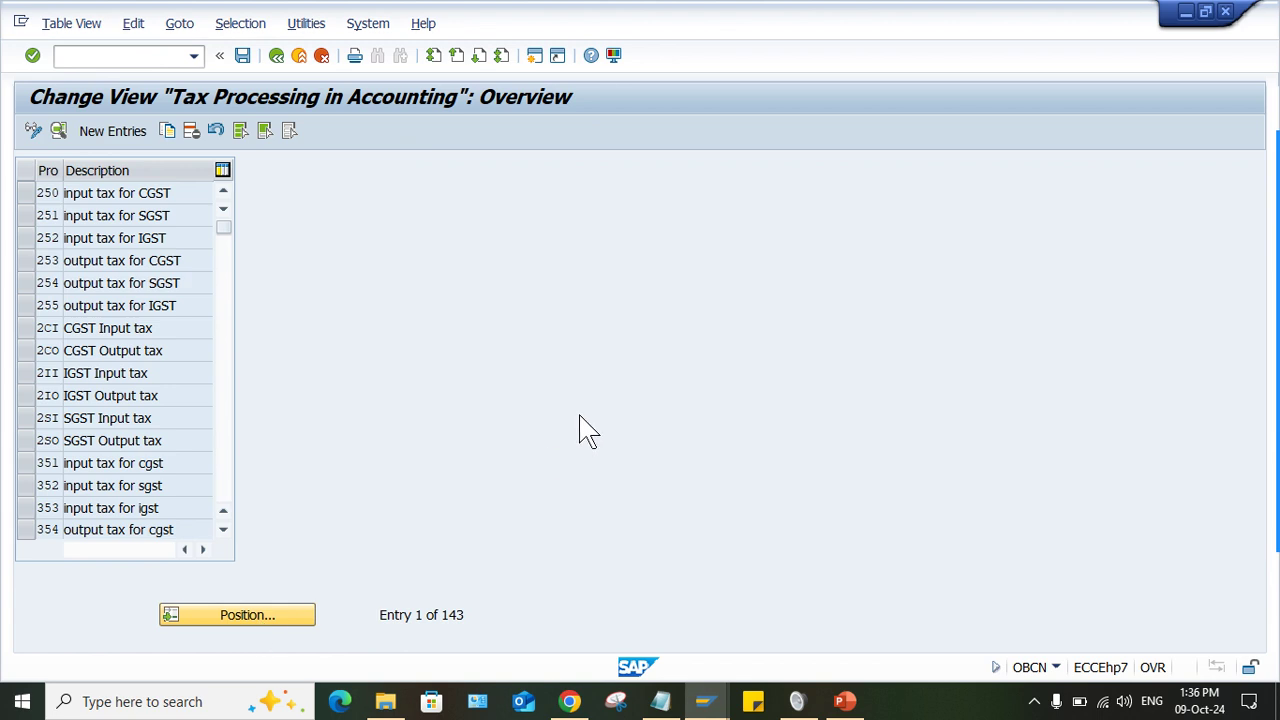
{"action": "type", "text": "N"}
{"action": "key", "text": "Down"}
{"action": "key", "text": "Return"}
{"action": "key", "text": "Return"}
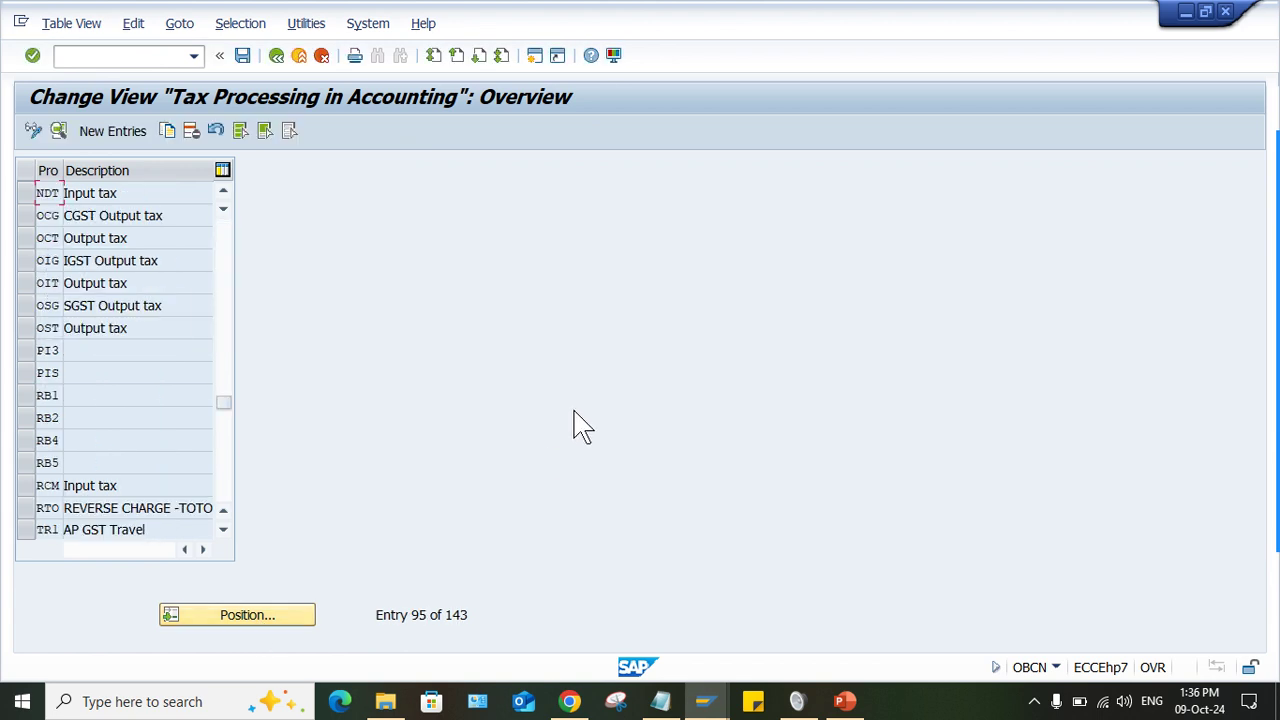
{"action": "double_click", "coordinate": [179, 192]}
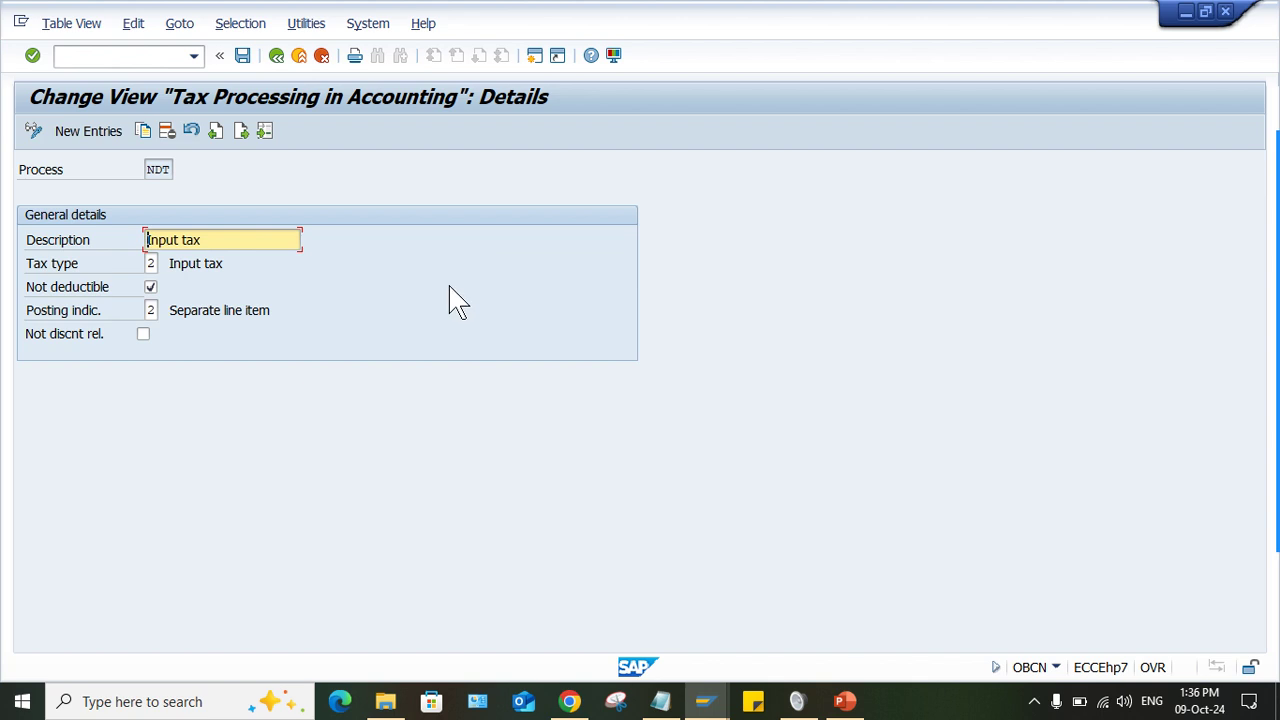
{"action": "left_click", "coordinate": [152, 309]}
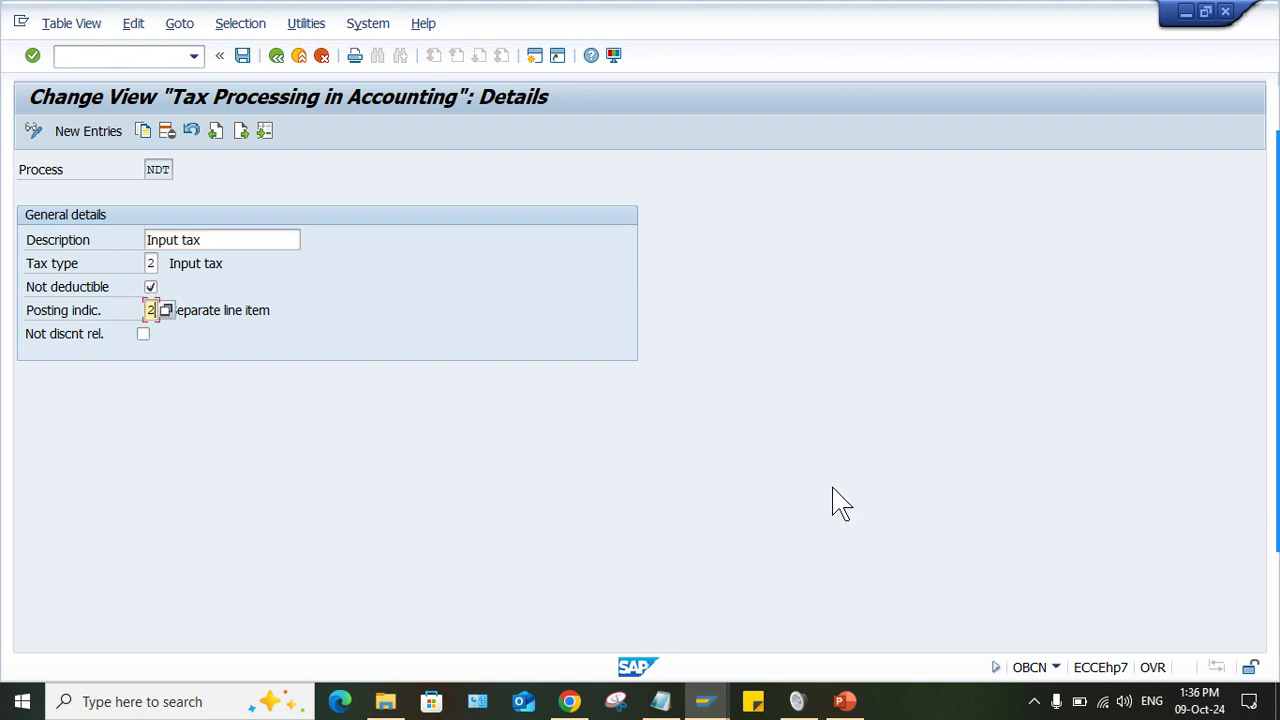
{"action": "left_click", "coordinate": [703, 700]}
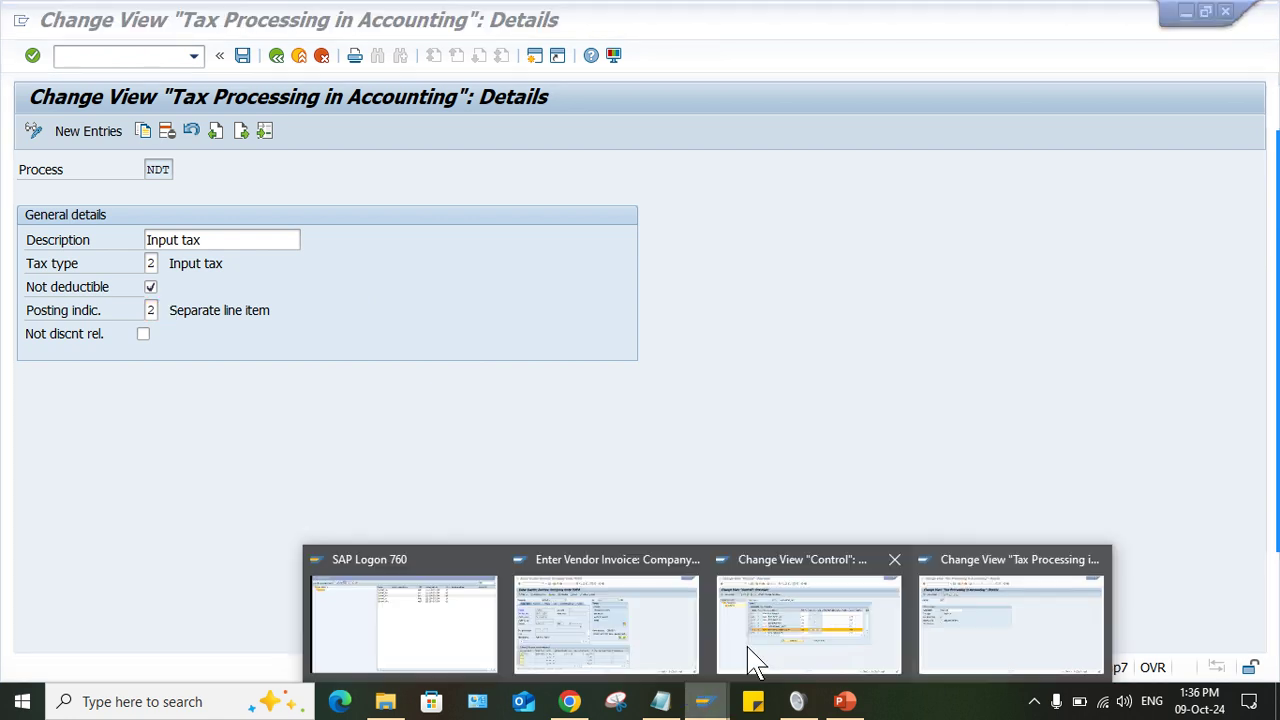
Switch to the FB60 invoice and select its 1.120,00 INR amount on G/L 4002.
{"action": "left_click", "coordinate": [622, 598]}
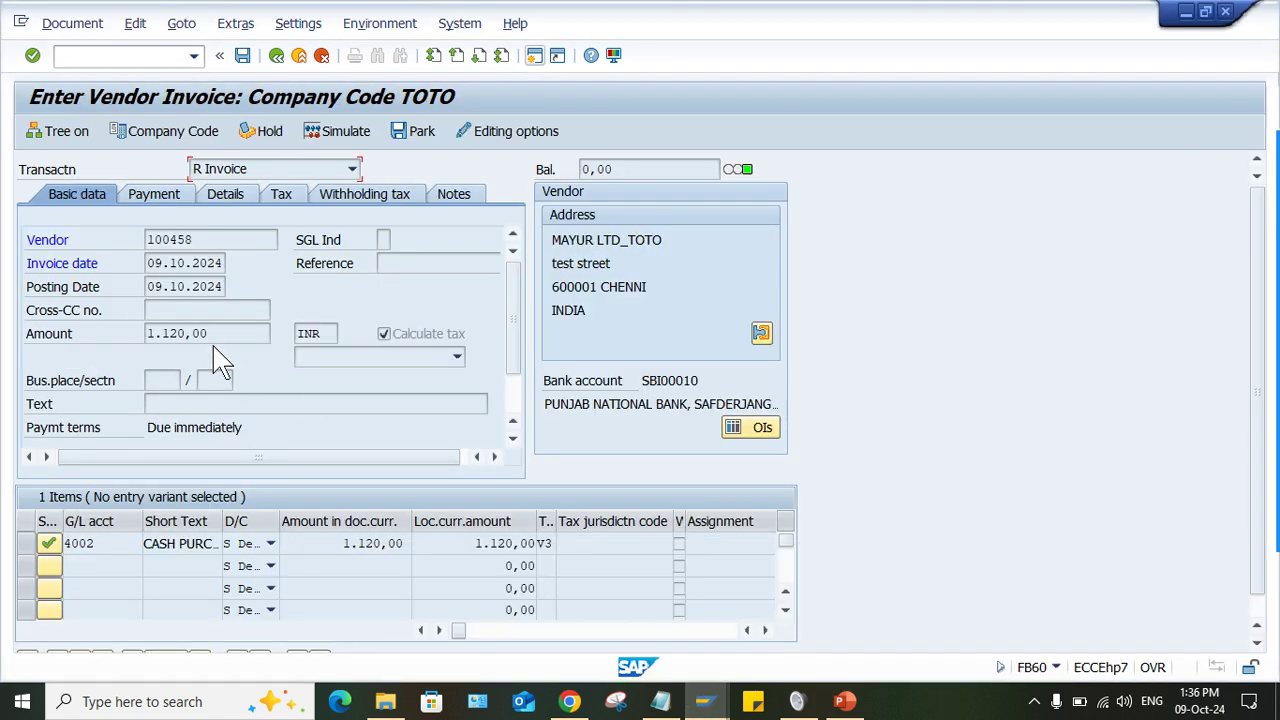
{"action": "left_click", "coordinate": [230, 333]}
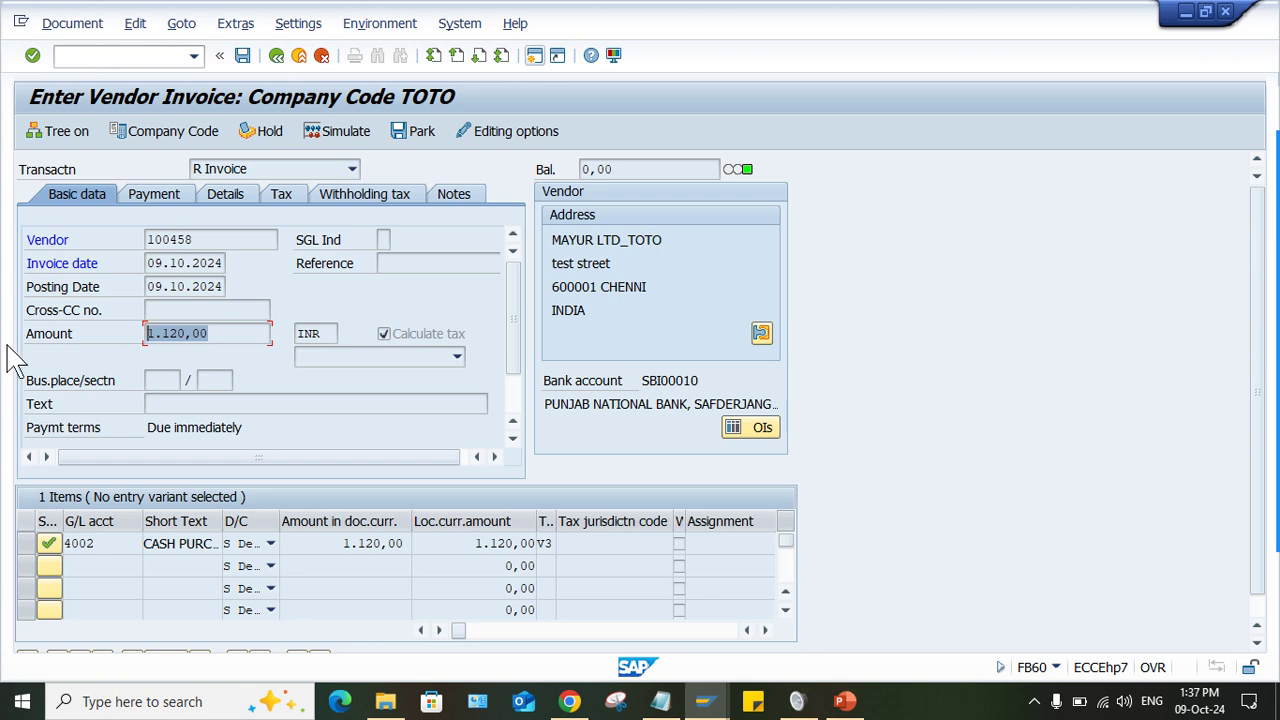
{"action": "left_click", "coordinate": [229, 331]}
{"action": "left_click", "coordinate": [220, 331]}
{"action": "left_click_drag", "start_coordinate": [260, 333], "coordinate": [12, 335]}
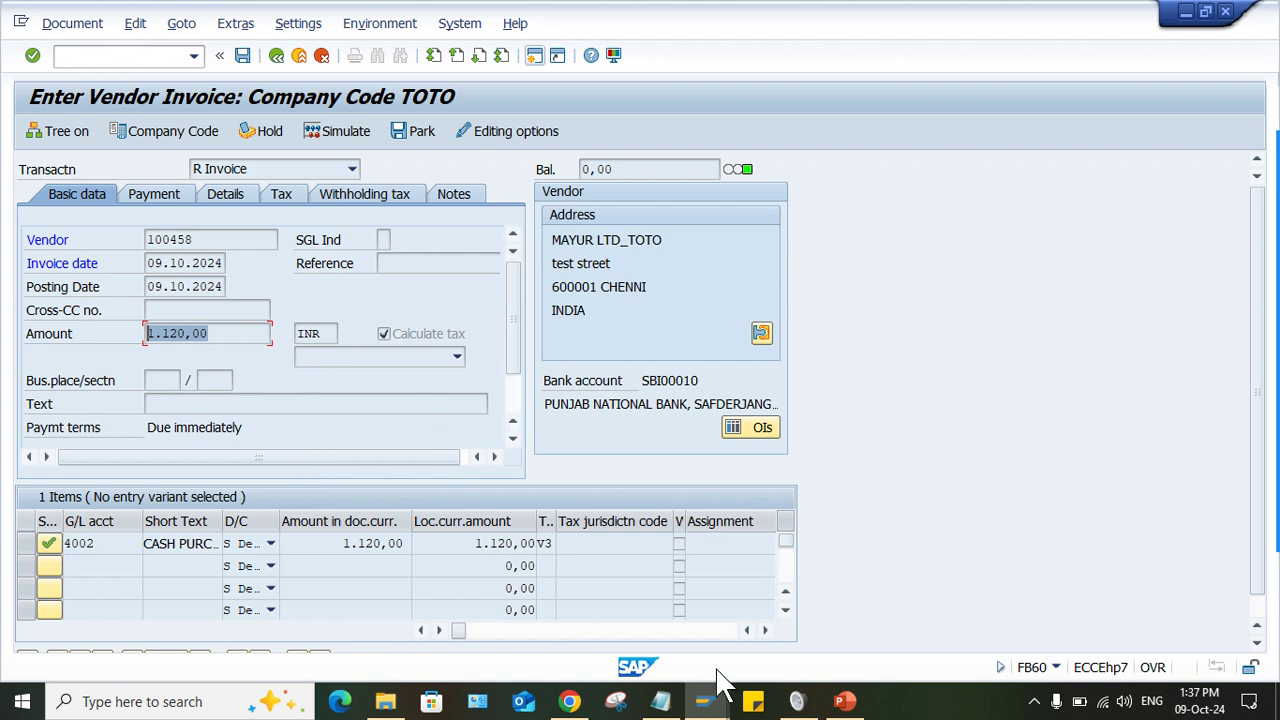
Compare NDT's Separate line item setting with the invoice's 1.120,00 line item across both windows.
{"action": "mouse_move", "coordinate": [704, 701]}
{"action": "left_click", "coordinate": [985, 648]}
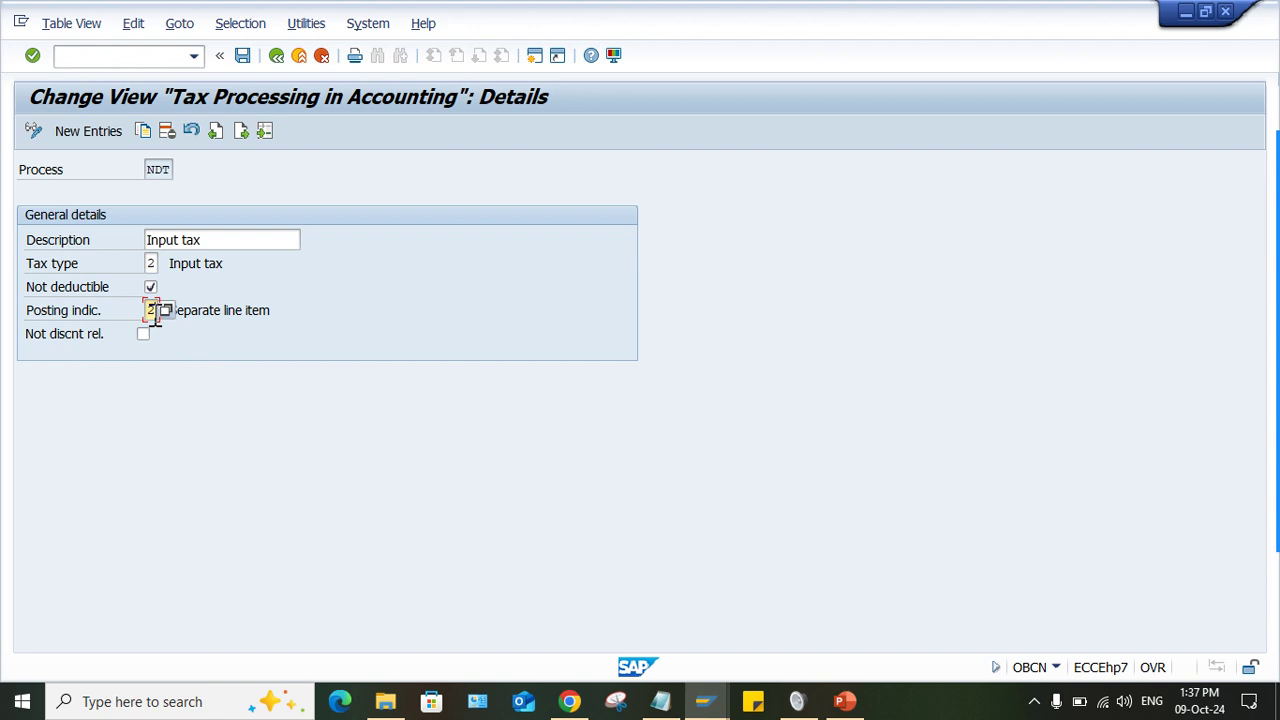
{"action": "left_click_drag", "start_coordinate": [260, 310], "coordinate": [168, 310]}
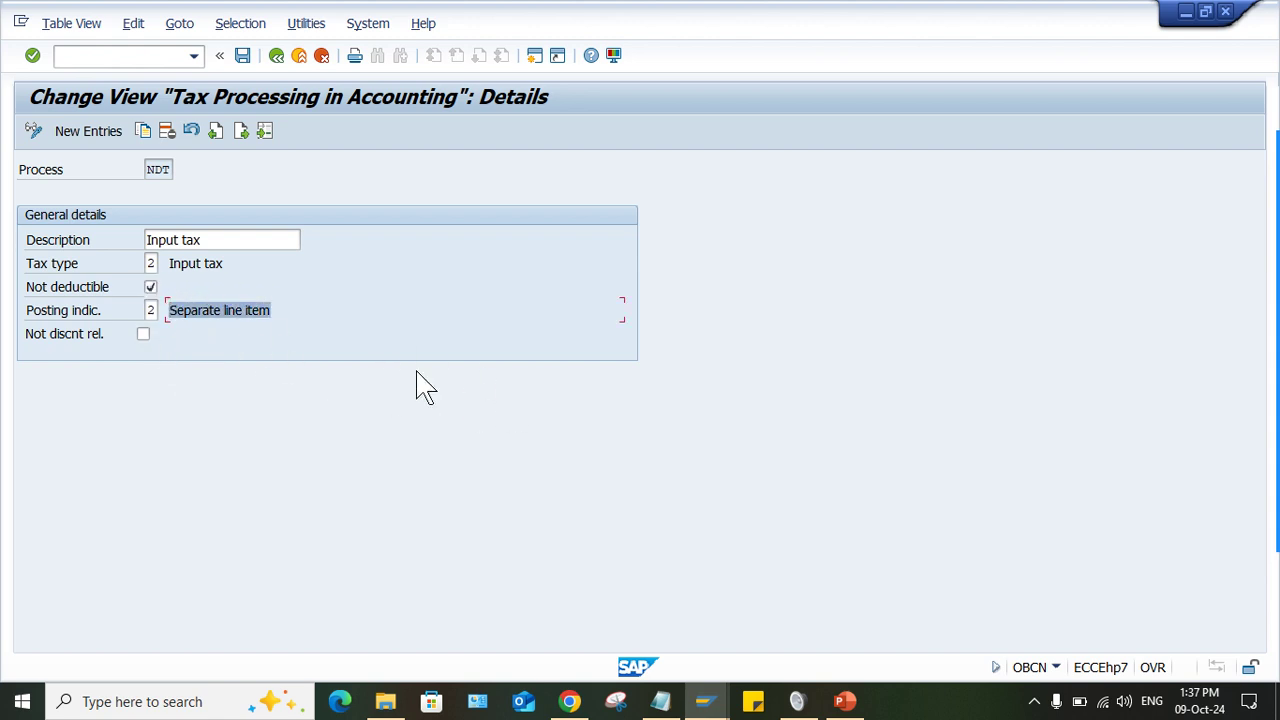
{"action": "left_click", "coordinate": [700, 700]}
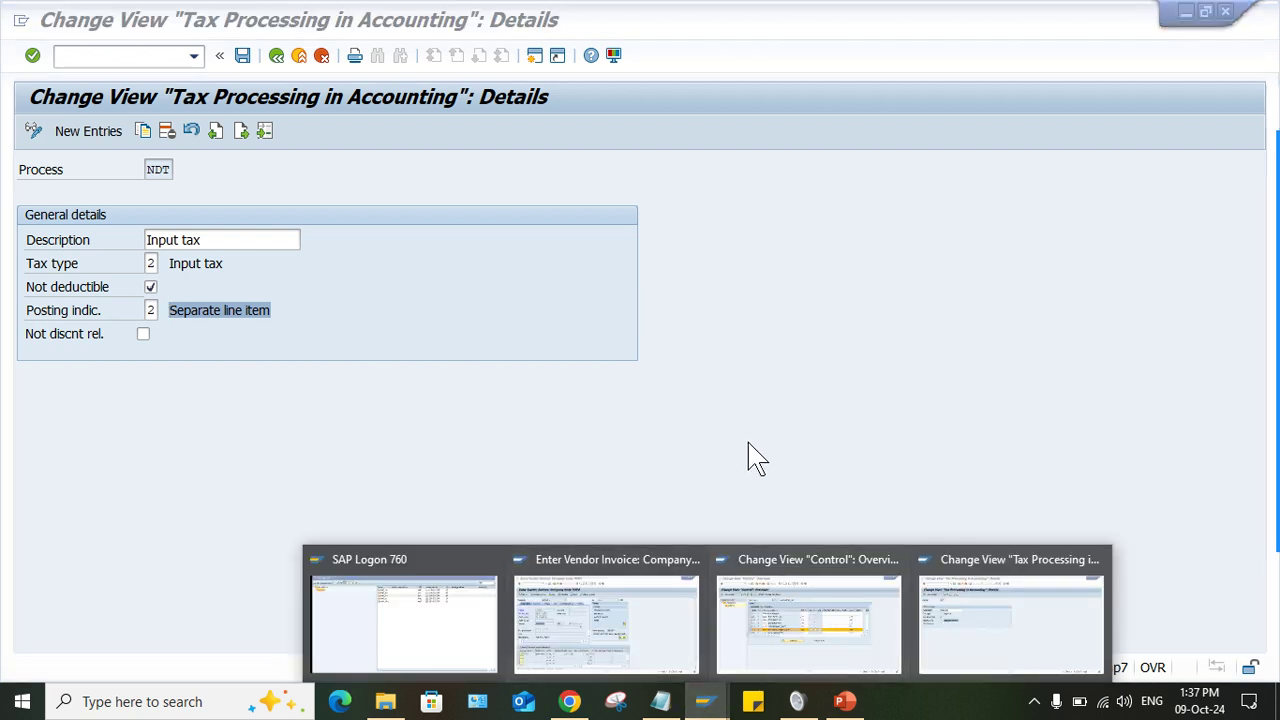
{"action": "left_click", "coordinate": [590, 595]}
{"action": "left_click_drag", "start_coordinate": [340, 543], "coordinate": [461, 557]}
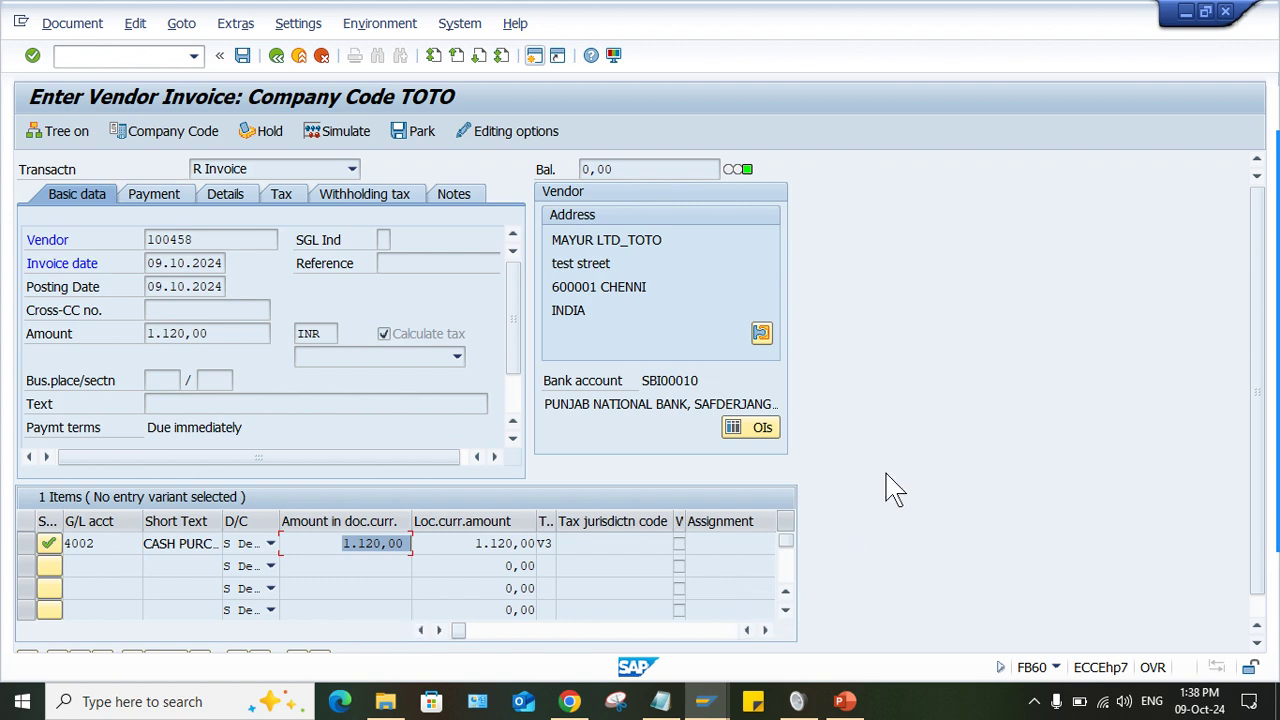
{"action": "left_click", "coordinate": [690, 699]}
{"action": "left_click", "coordinate": [991, 617]}
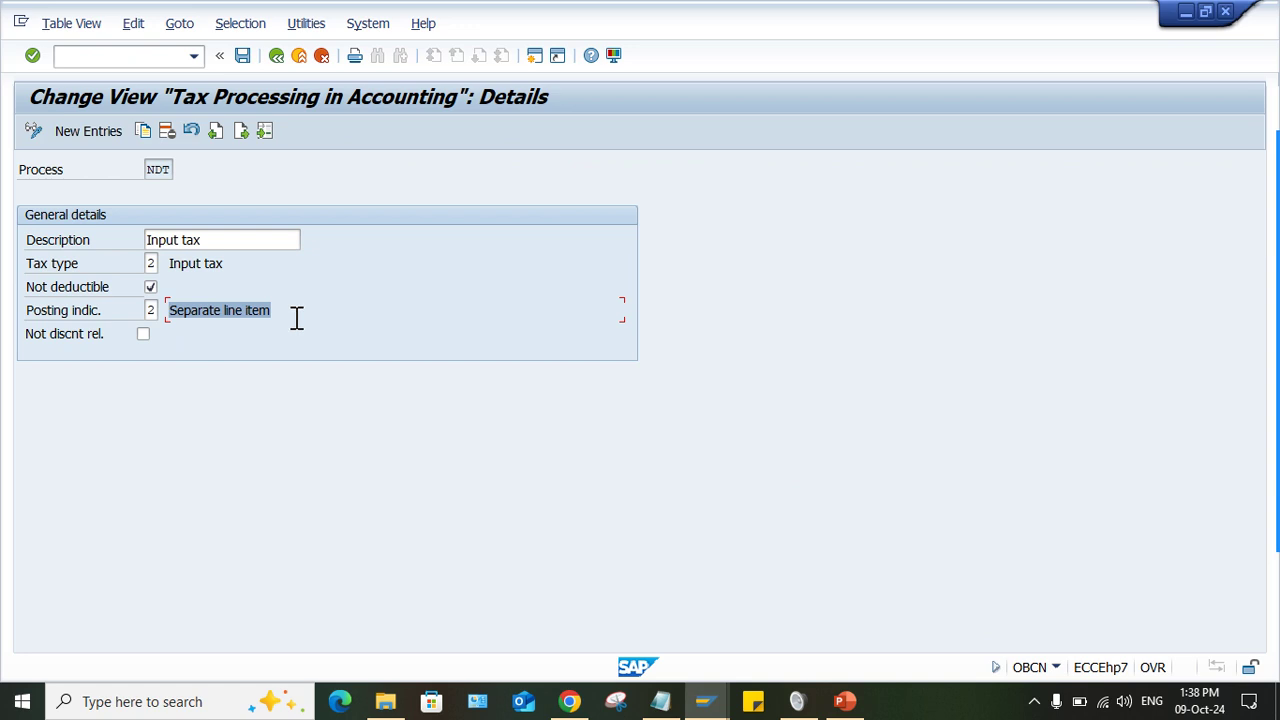
{"action": "left_click_drag", "start_coordinate": [290, 307], "coordinate": [110, 320]}
{"action": "left_click", "coordinate": [150, 52]}
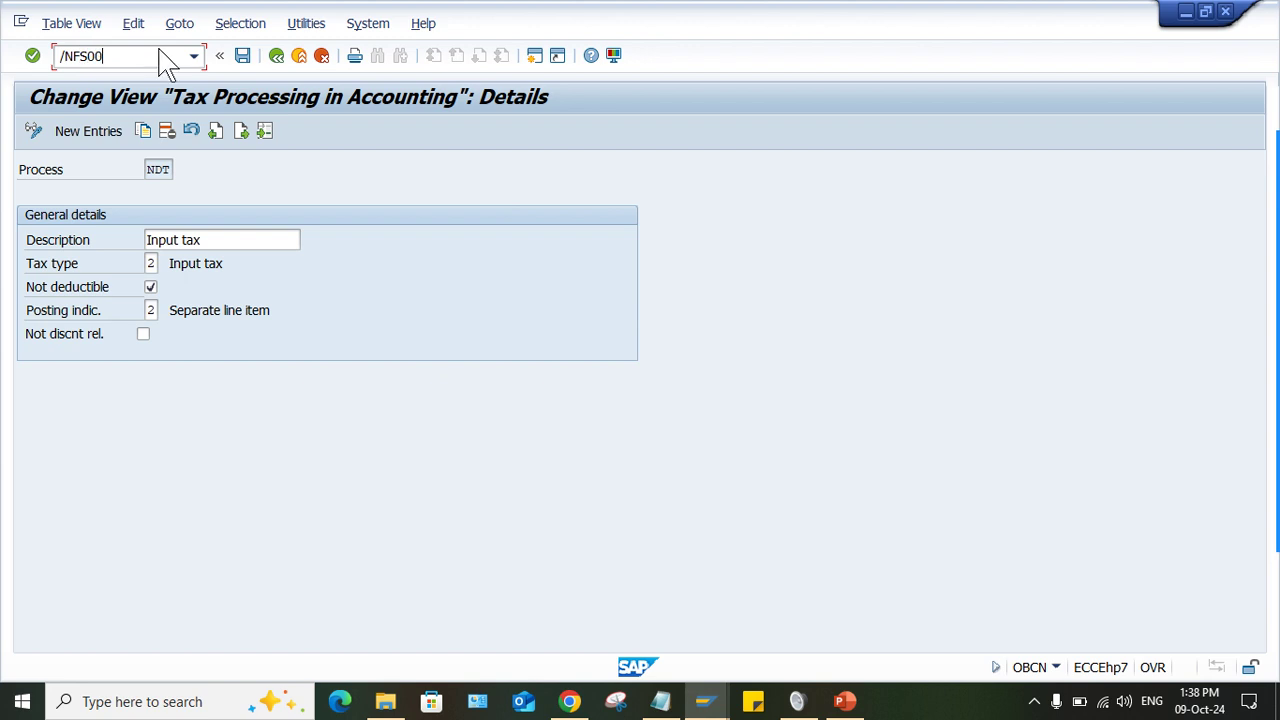
Look up G/L account 4003 'GST EXPENSE ACT.' in FS00, then enter /NOB40.
{"action": "type", "text": "/NFS00"}
{"action": "key", "text": "Return"}
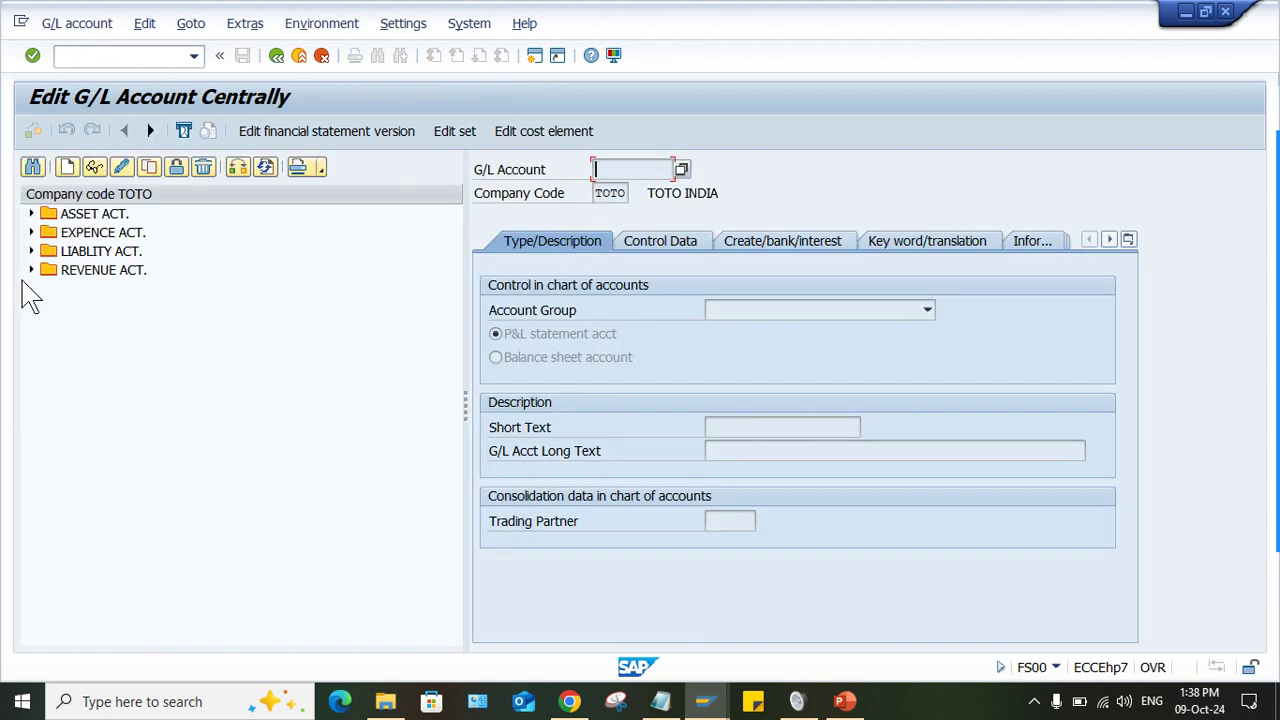
{"action": "left_click", "coordinate": [31, 232]}
{"action": "left_click", "coordinate": [156, 308]}
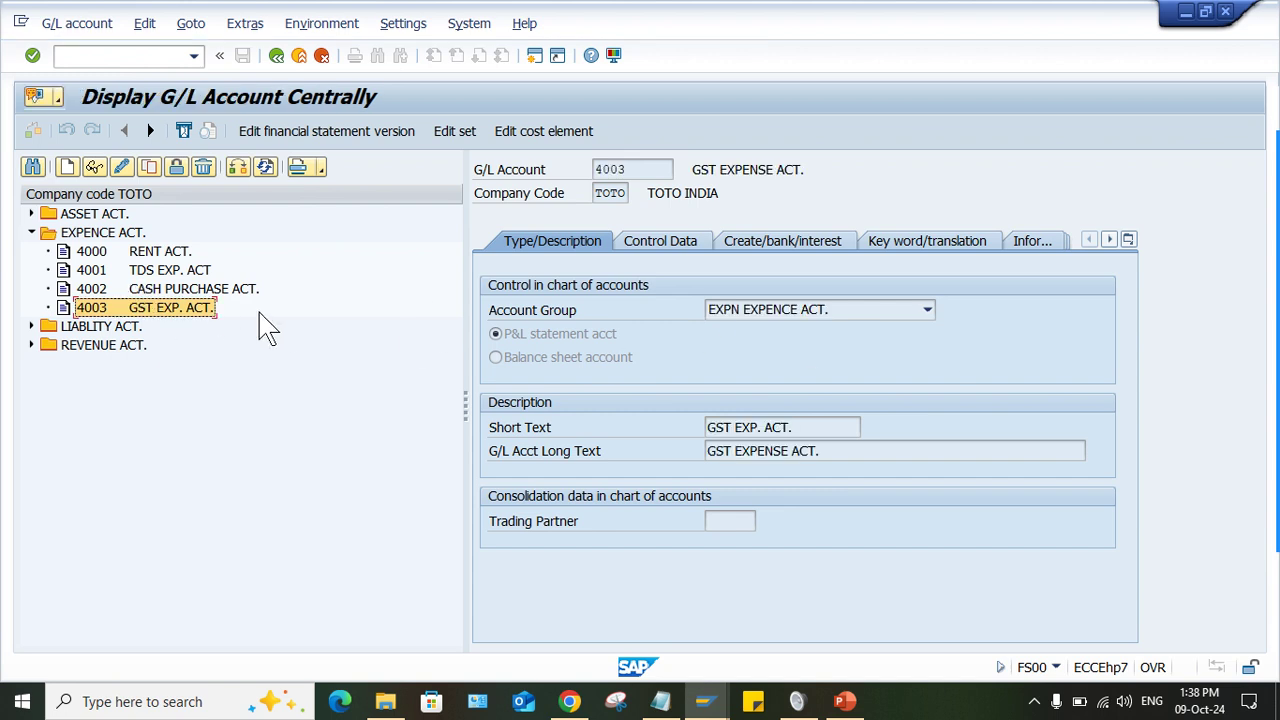
{"action": "left_click", "coordinate": [110, 58]}
{"action": "type", "text": "/NOB"}
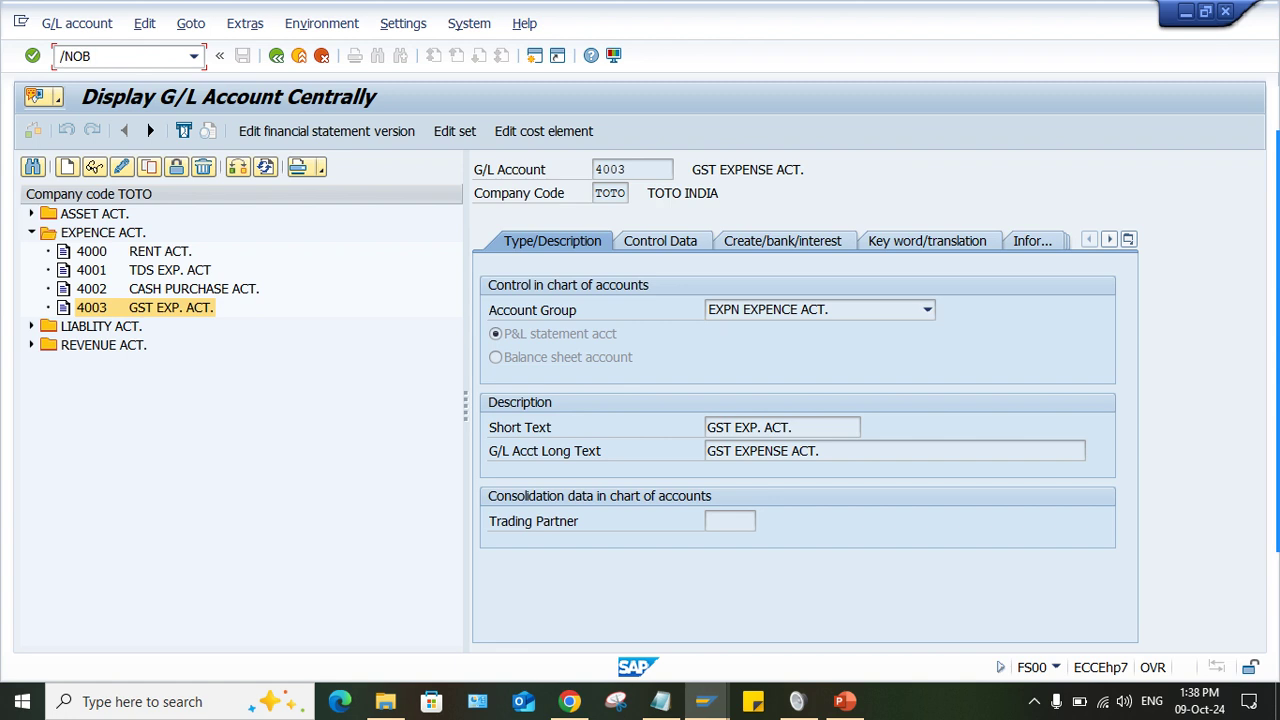
{"action": "type", "text": "40"}
Open the NDT tax posting procedure in OB40 for chart of accounts TOTO.
{"action": "key", "text": "Return"}
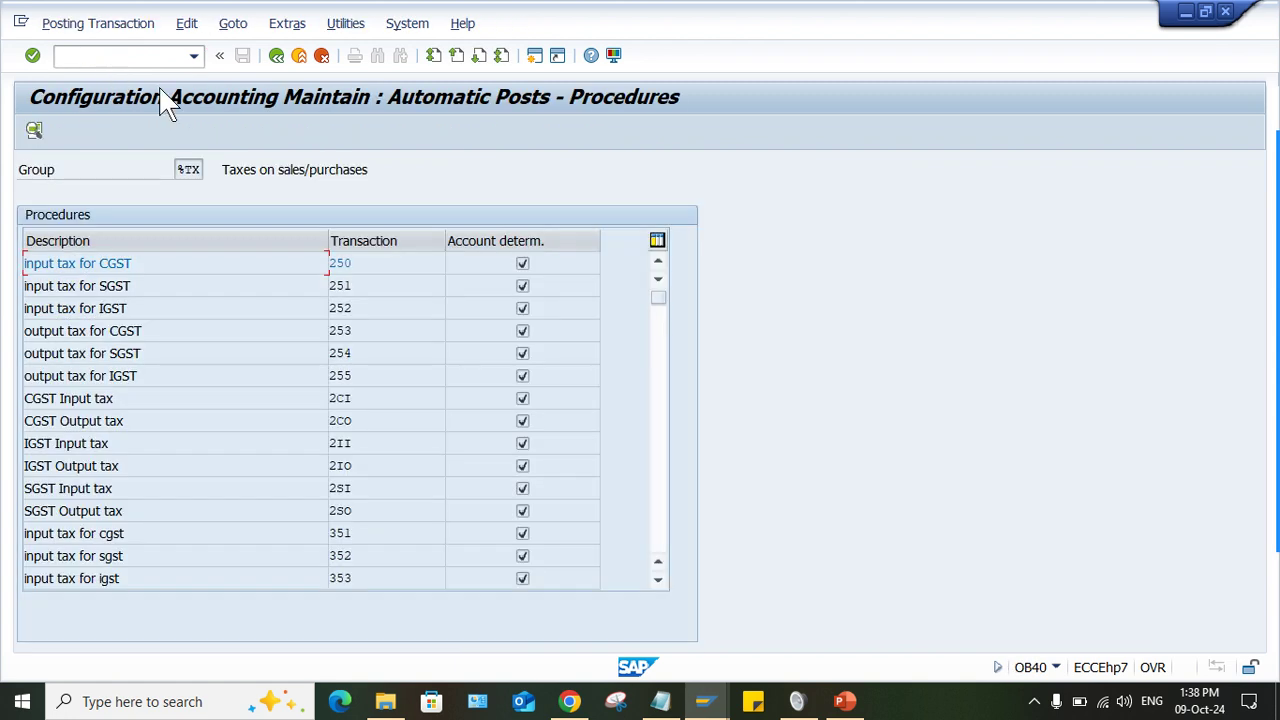
{"action": "left_click", "coordinate": [657, 511]}
{"action": "left_click", "coordinate": [657, 512]}
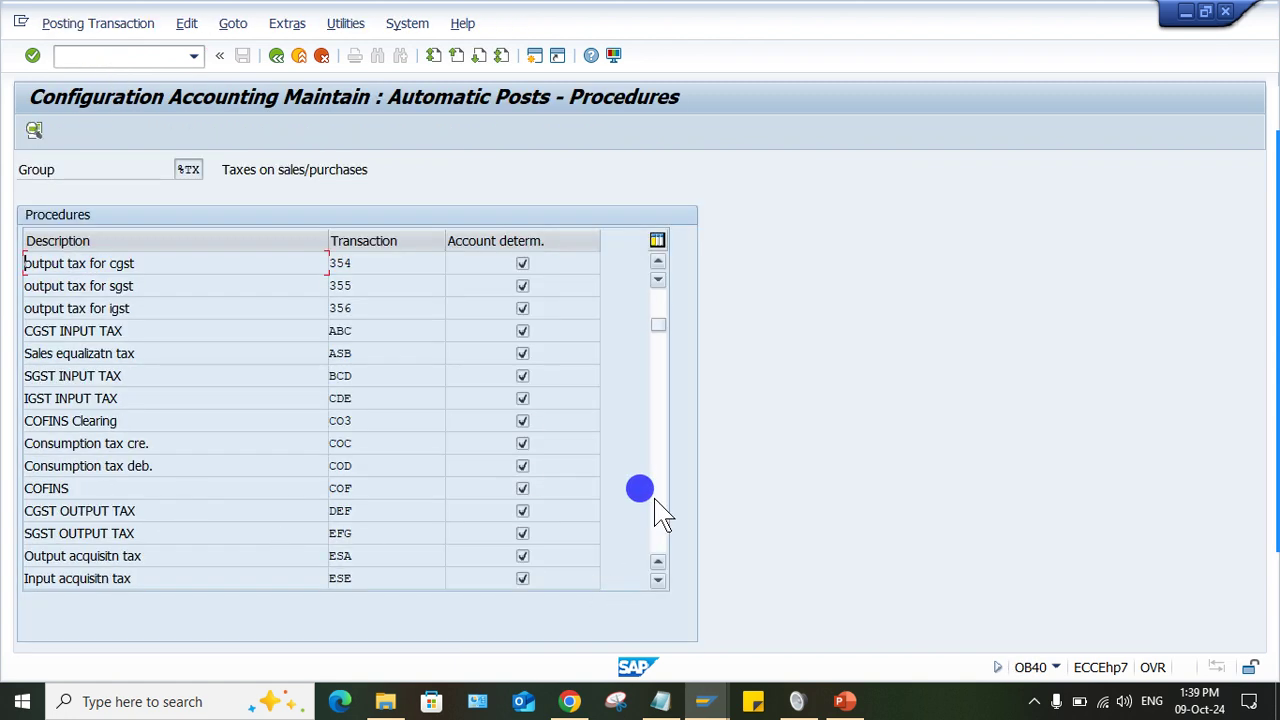
{"action": "left_click", "coordinate": [657, 503]}
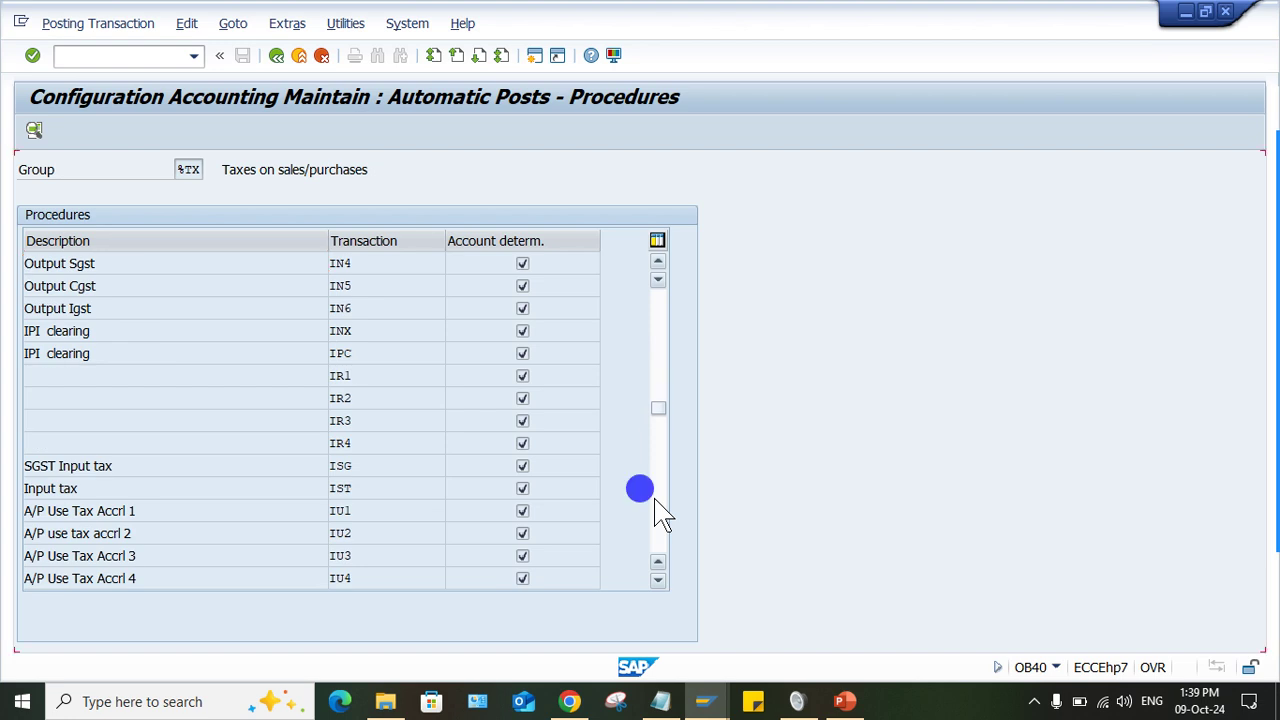
{"action": "left_click", "coordinate": [657, 503]}
{"action": "left_click", "coordinate": [657, 510]}
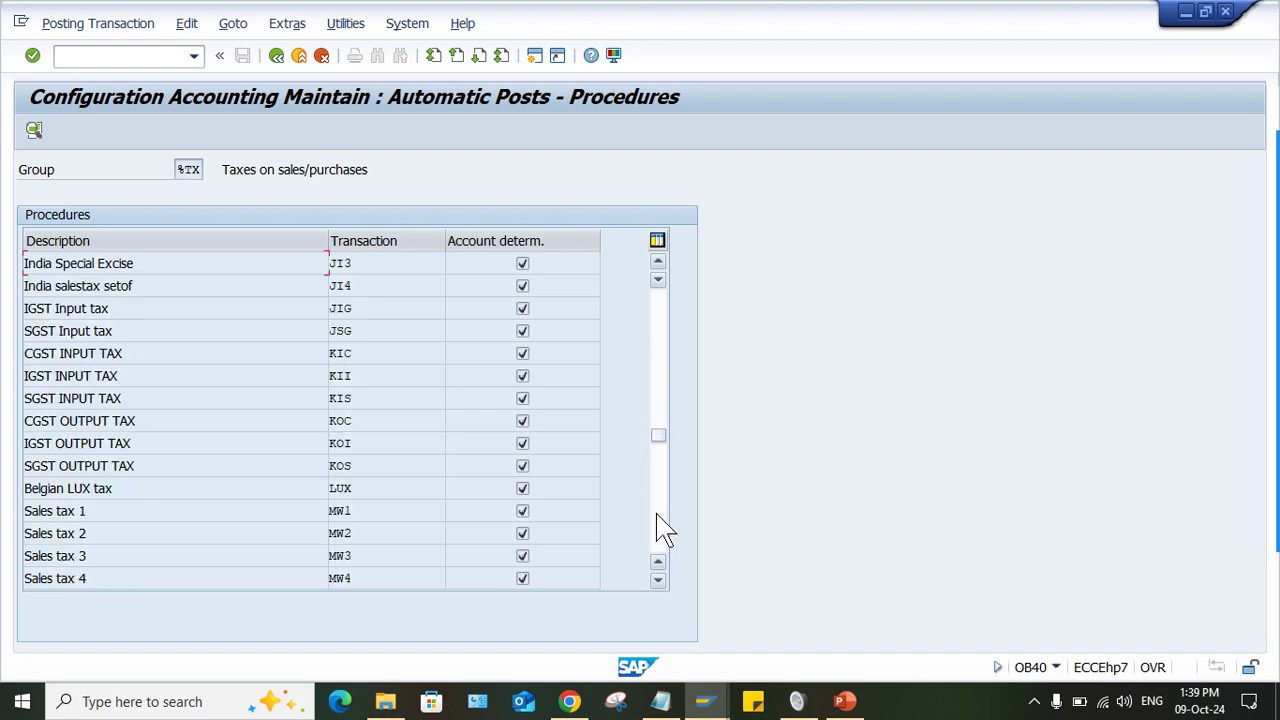
{"action": "left_click", "coordinate": [657, 528]}
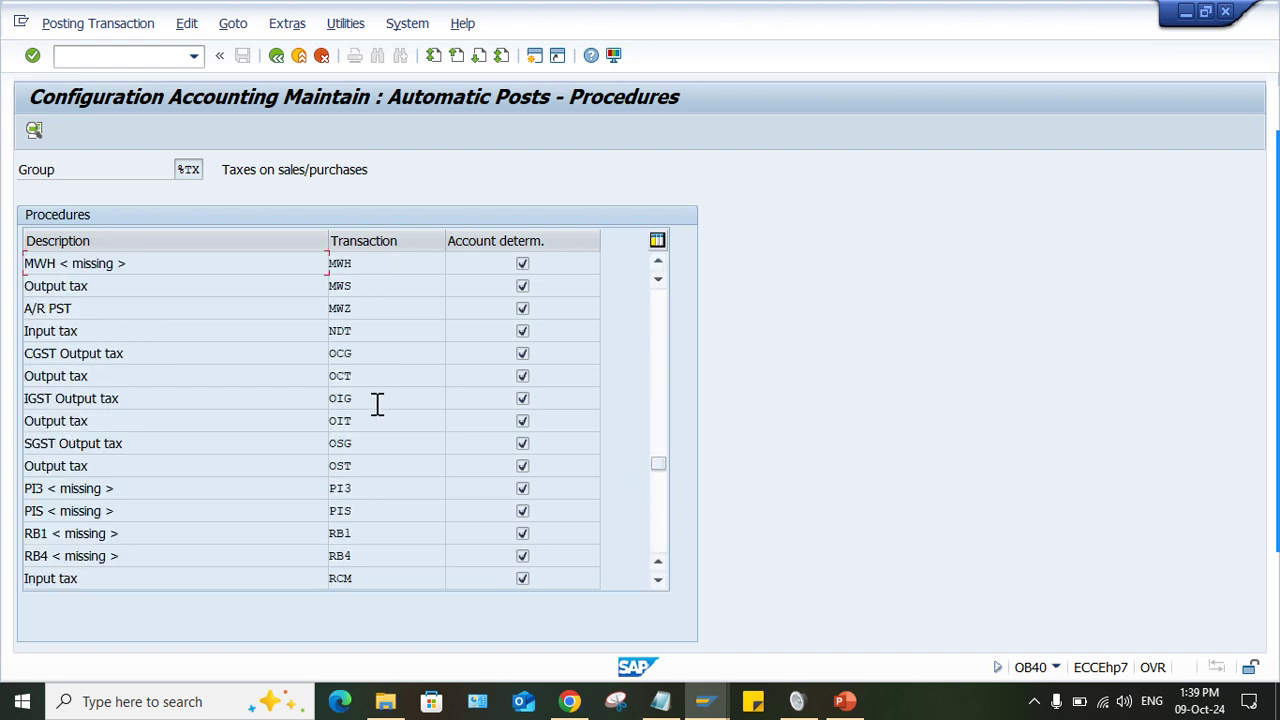
{"action": "double_click", "coordinate": [385, 331]}
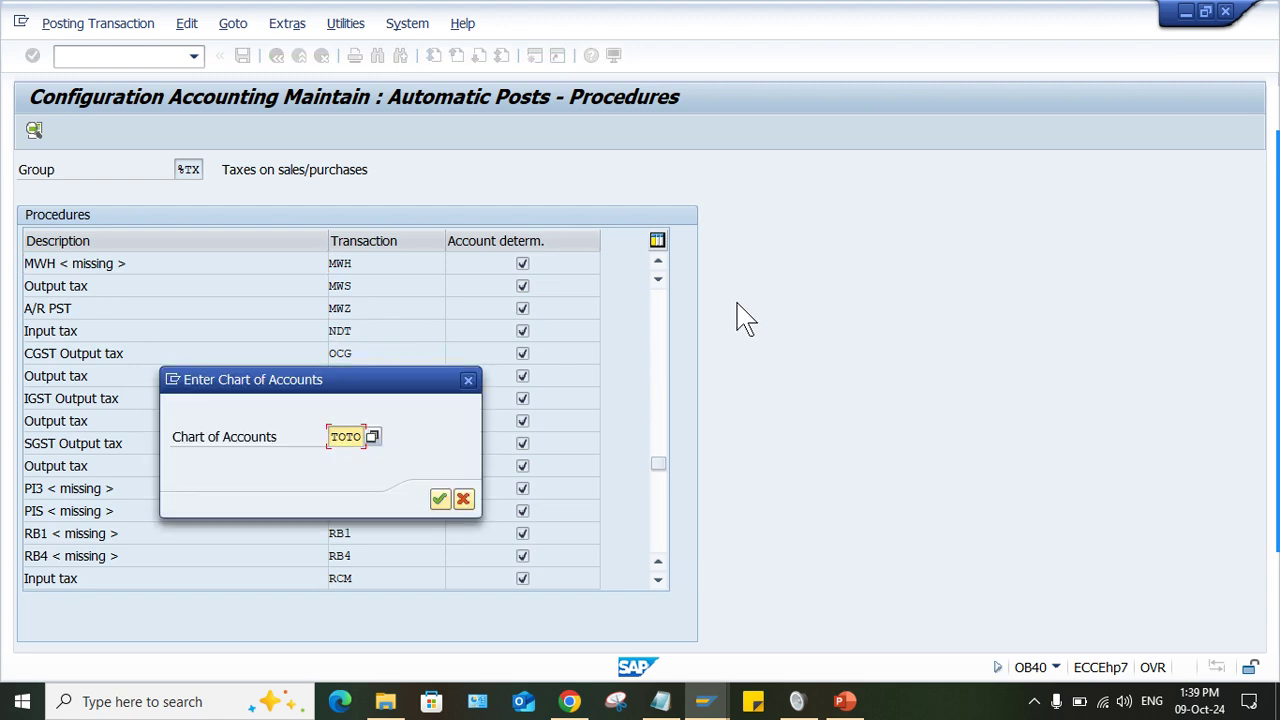
{"action": "key", "text": "Return"}
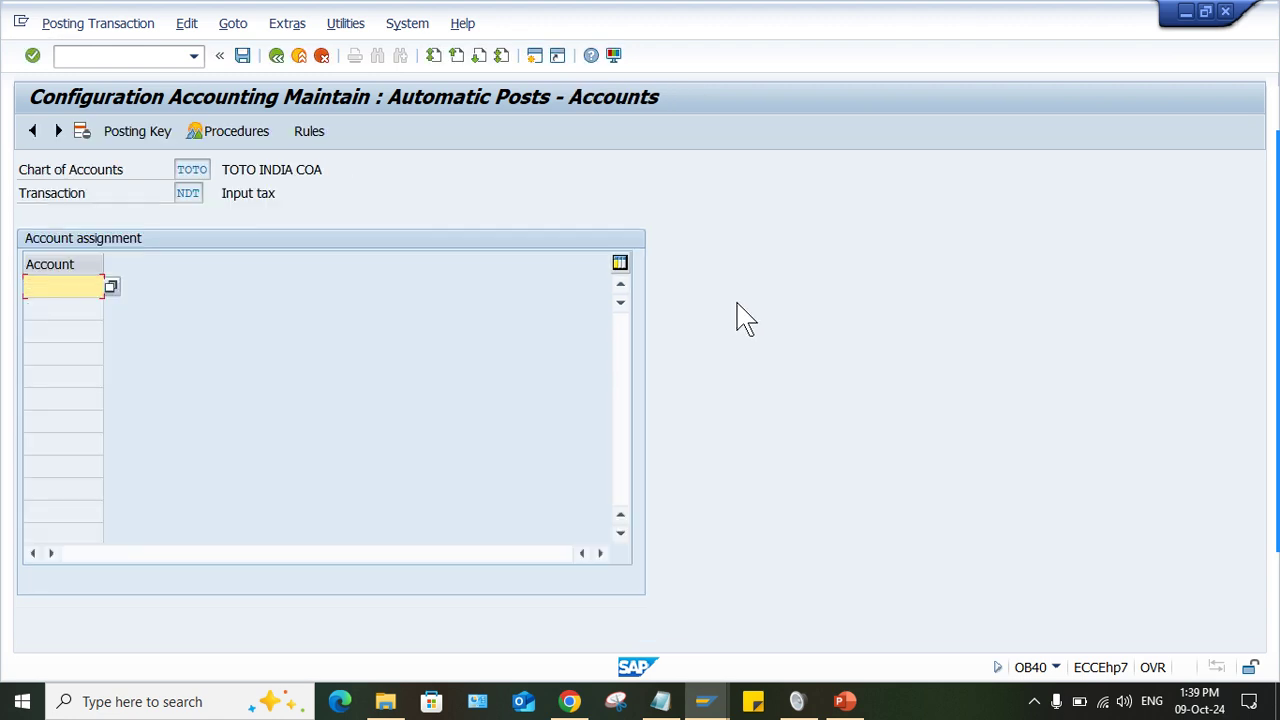
Assign G/L 4003 GST EXPENSE ACT. to NDT, save under a customizing request, and return to FB60.
{"action": "left_click", "coordinate": [110, 286]}
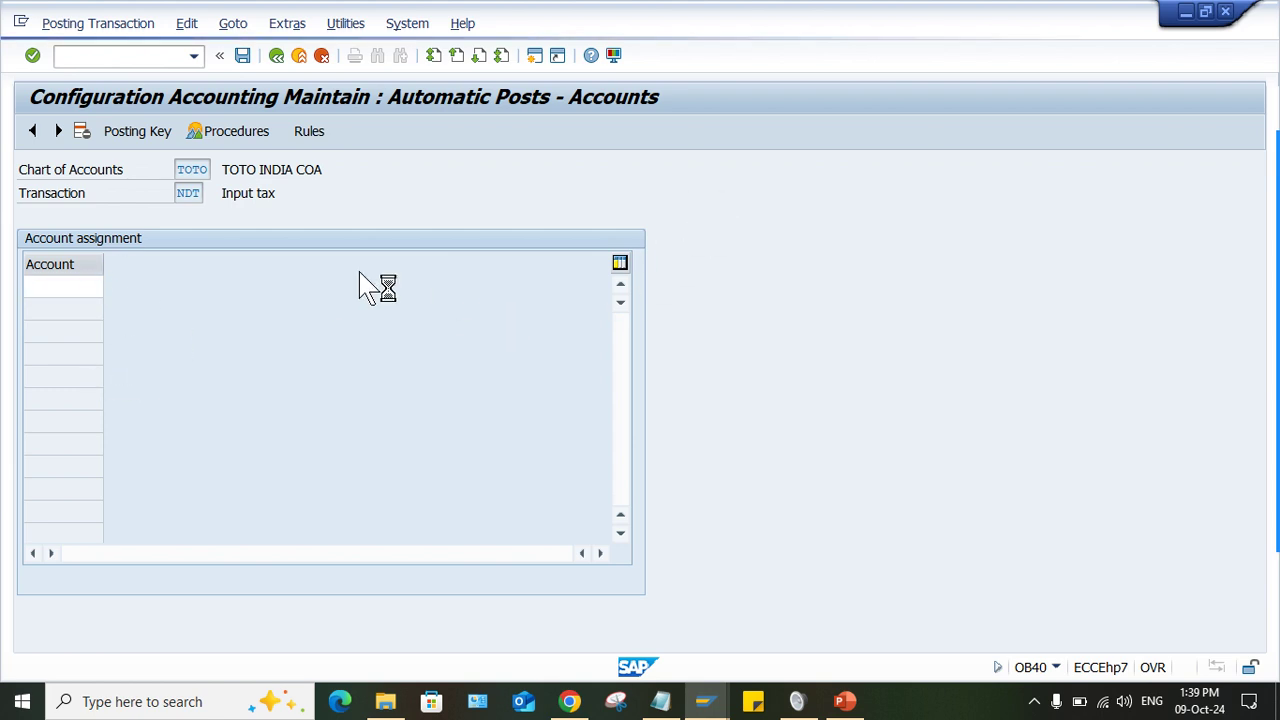
{"action": "left_click", "coordinate": [285, 344]}
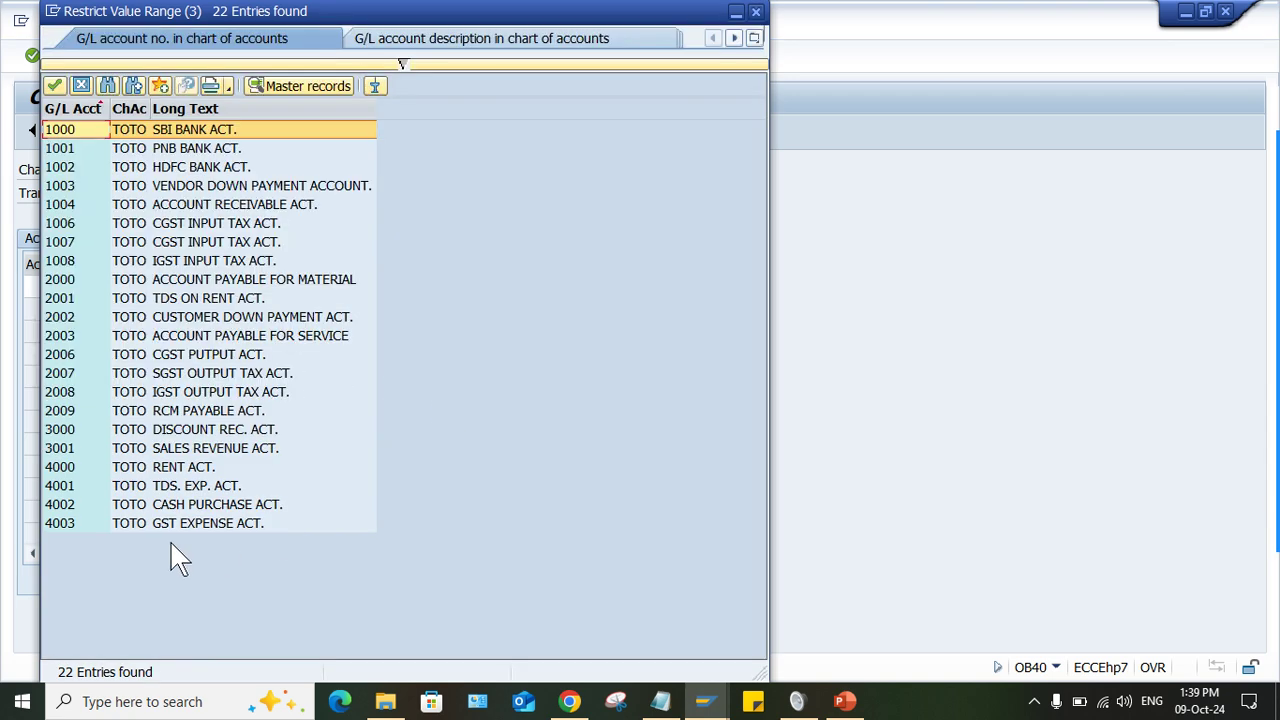
{"action": "double_click", "coordinate": [250, 522]}
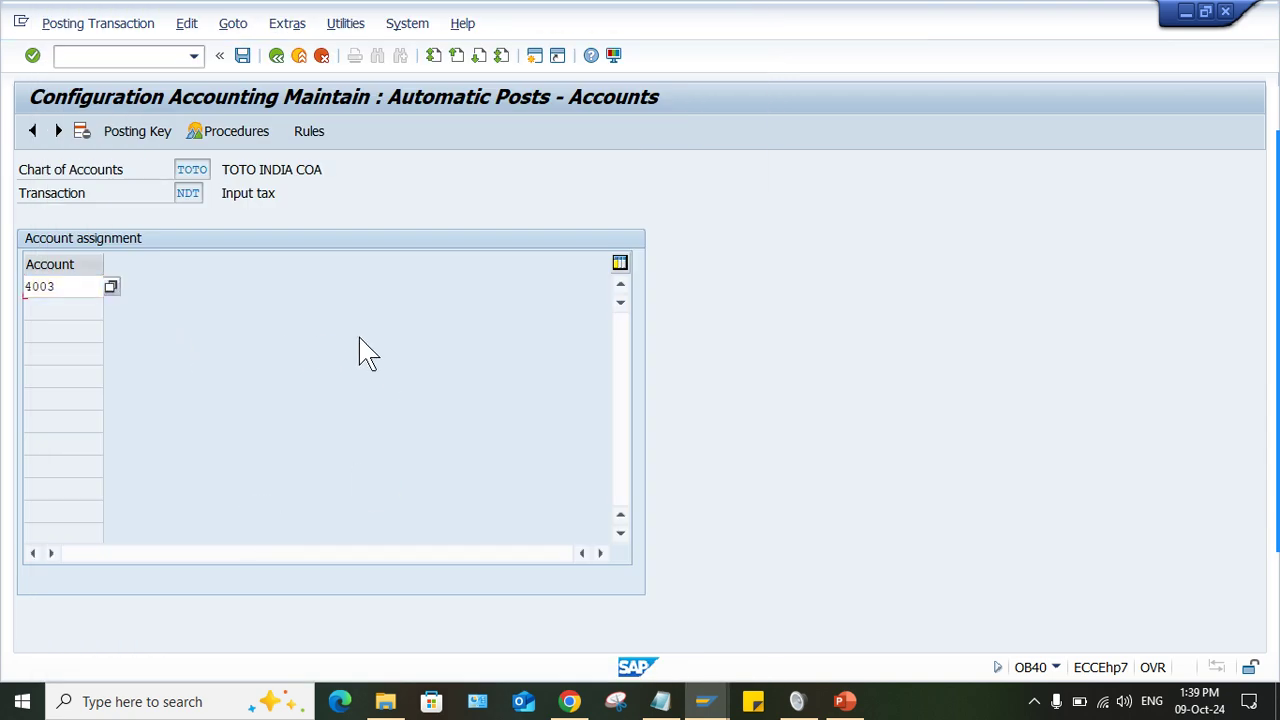
{"action": "key", "text": "ctrl+s"}
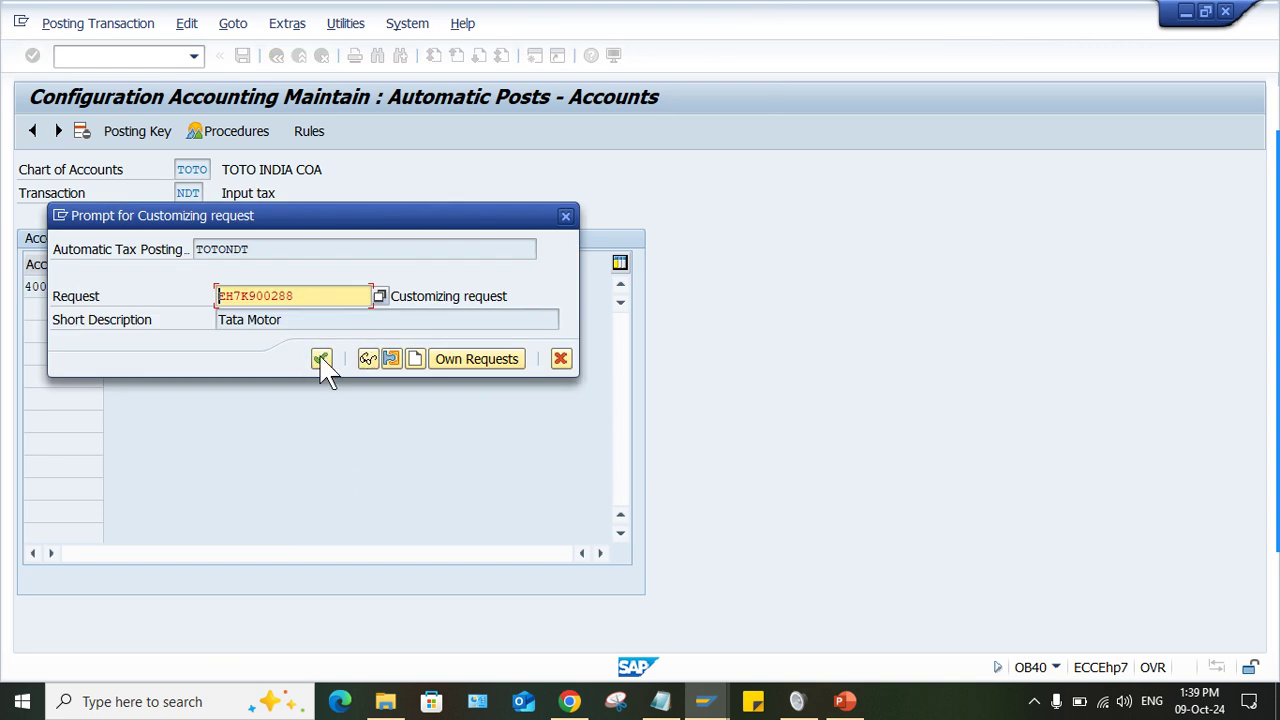
{"action": "left_click", "coordinate": [321, 358]}
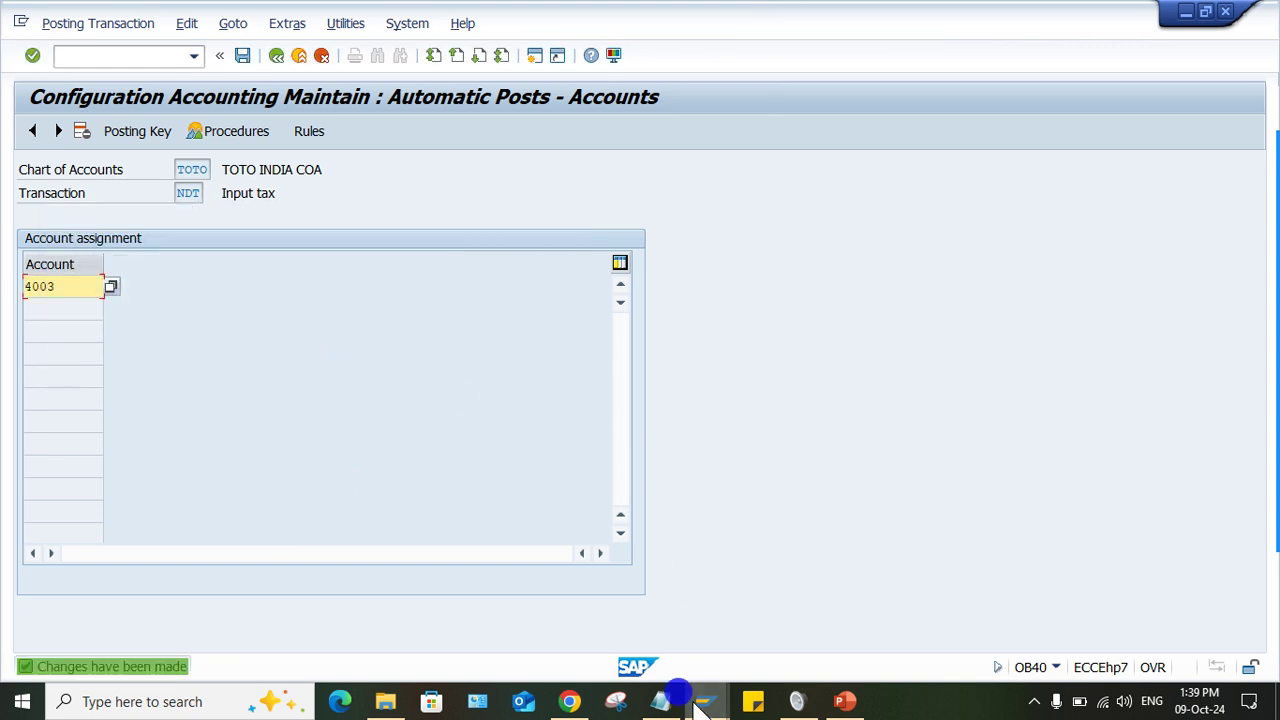
{"action": "mouse_move", "coordinate": [704, 700]}
{"action": "left_click", "coordinate": [590, 615]}
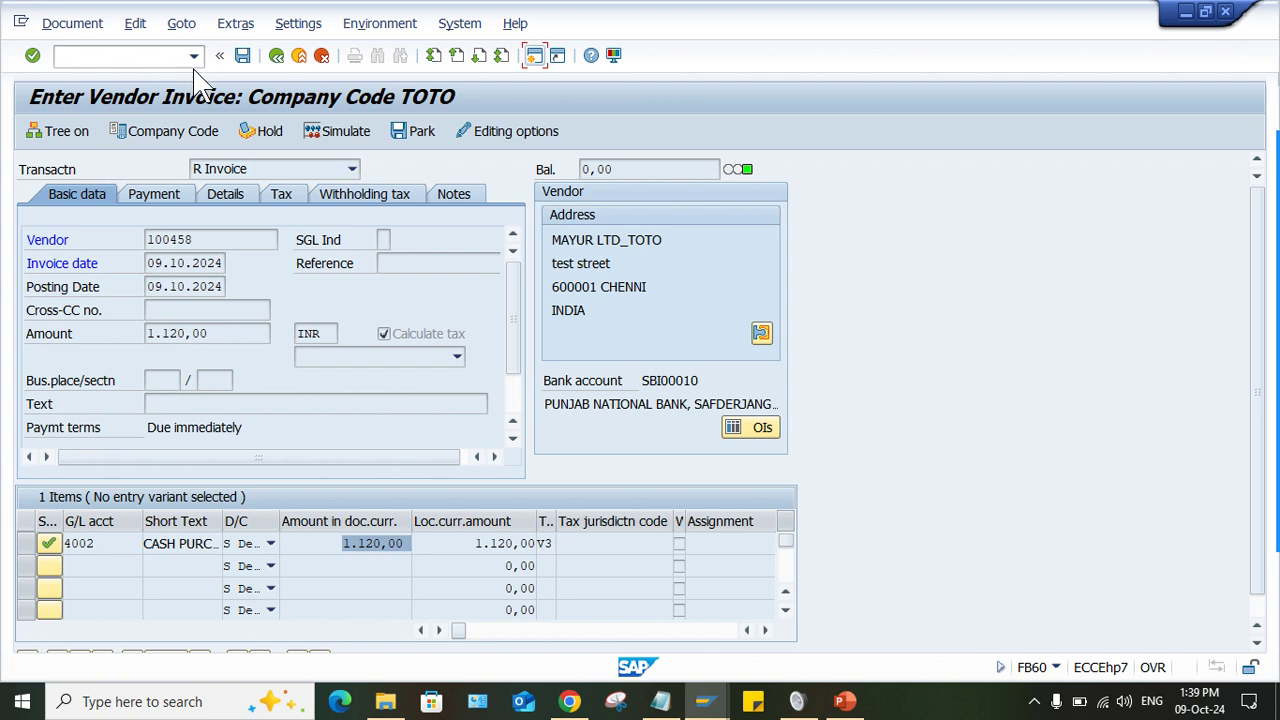
Restart FB60 with /n for a blank vendor invoice form.
{"action": "left_click", "coordinate": [162, 57]}
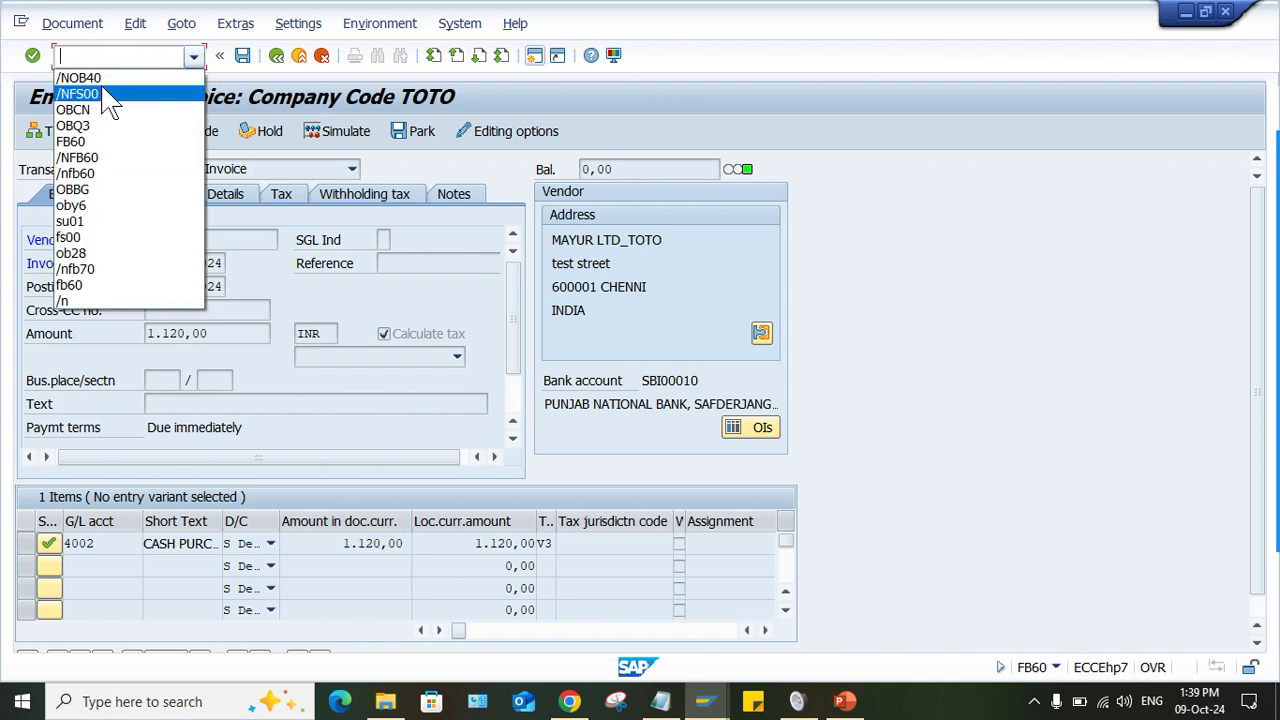
{"action": "left_click", "coordinate": [95, 141]}
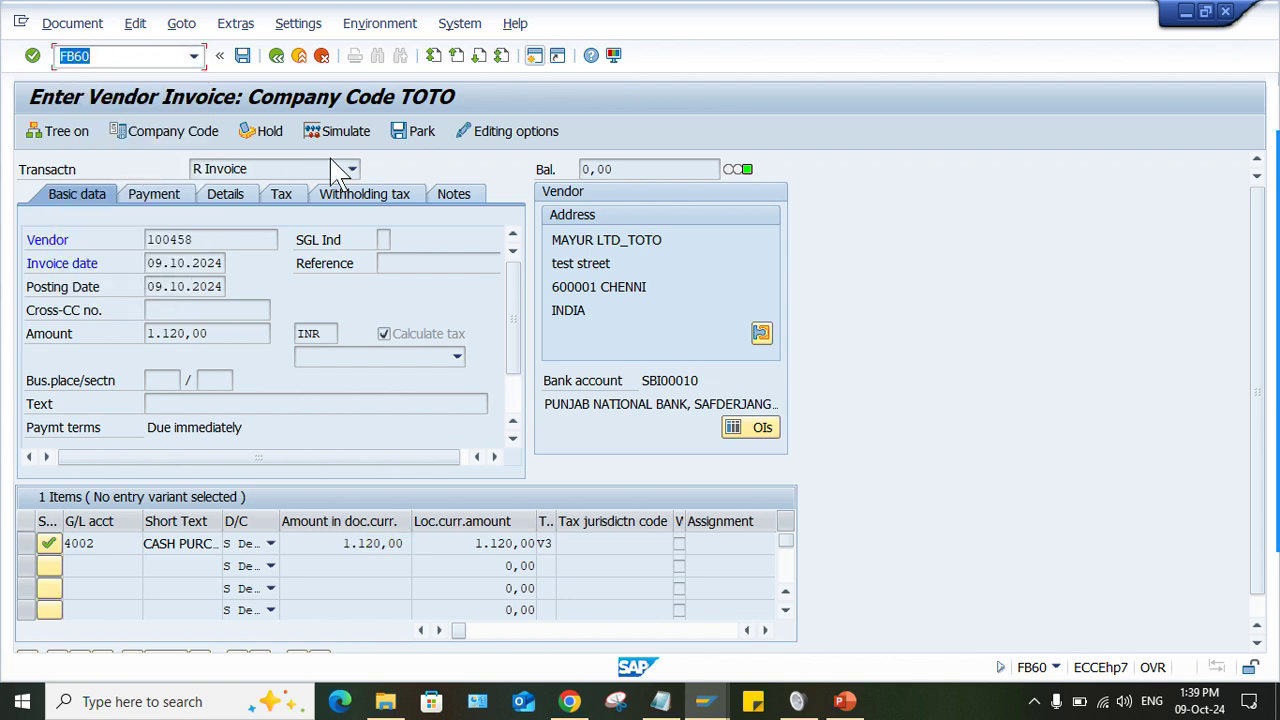
{"action": "key", "text": "Home"}
{"action": "type", "text": "/n"}
{"action": "key", "text": "Return"}
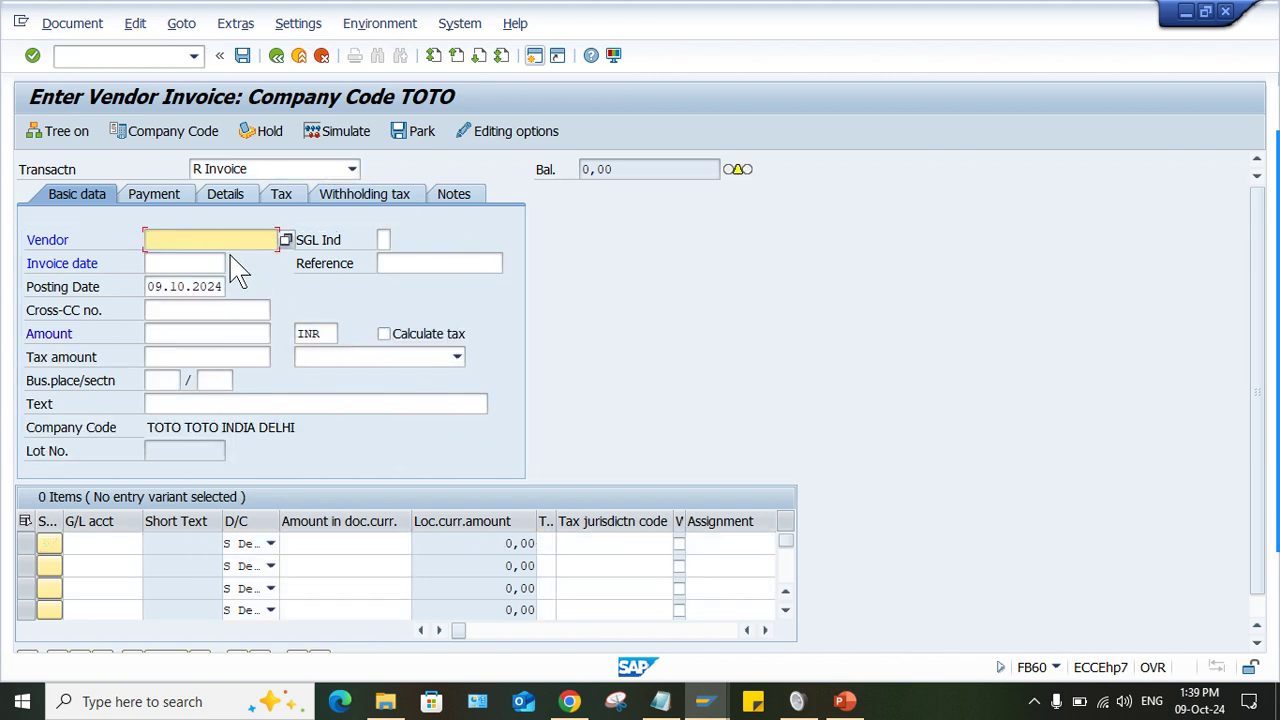
Fill the header with the previous vendor, invoice date 09.10.2024 and amount 1120.
{"action": "left_click", "coordinate": [172, 242]}
{"action": "left_click", "coordinate": [172, 256]}
{"action": "left_click", "coordinate": [190, 265]}
{"action": "left_click", "coordinate": [188, 281]}
{"action": "left_click", "coordinate": [171, 333]}
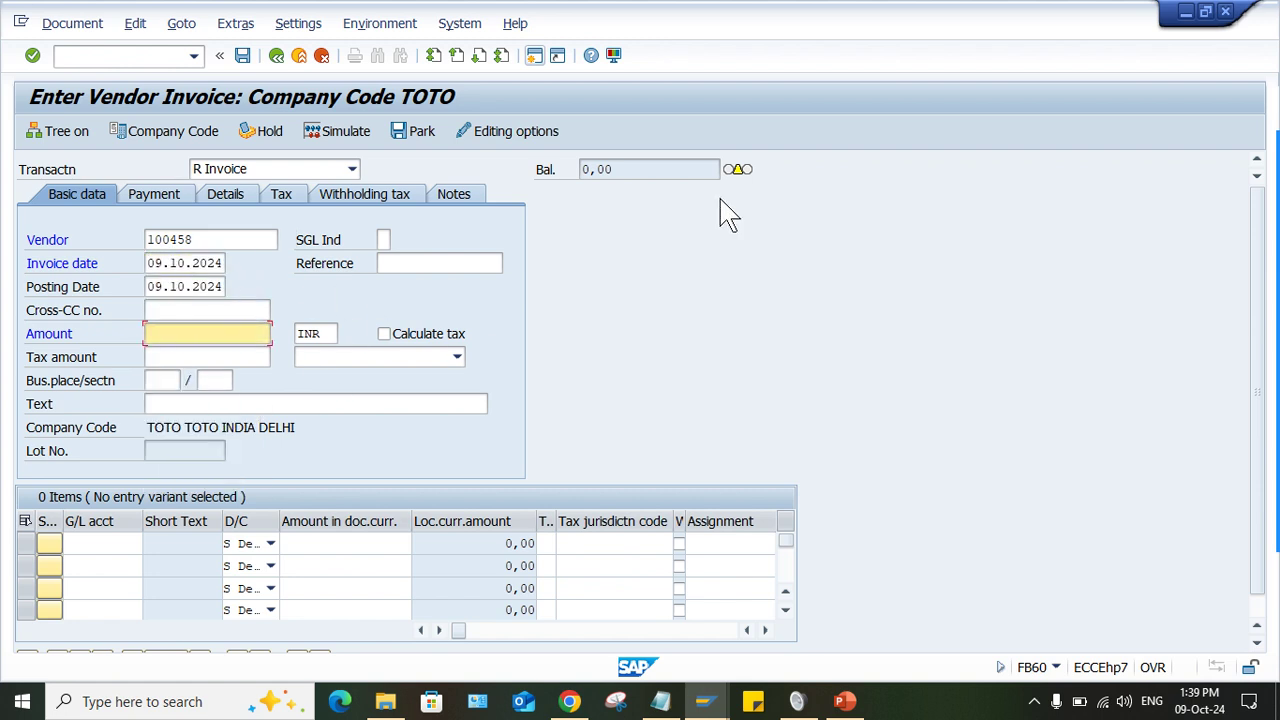
{"action": "type", "text": "11"}
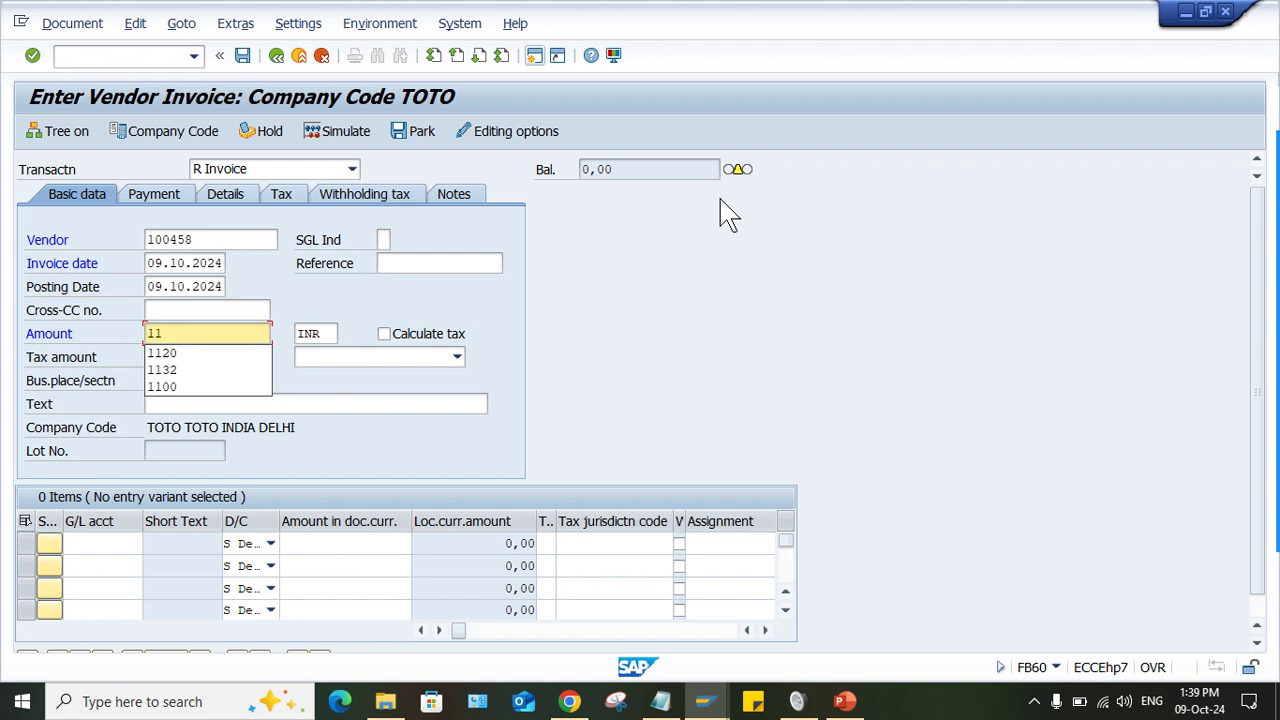
{"action": "key", "text": "Down"}
{"action": "key", "text": "Return"}
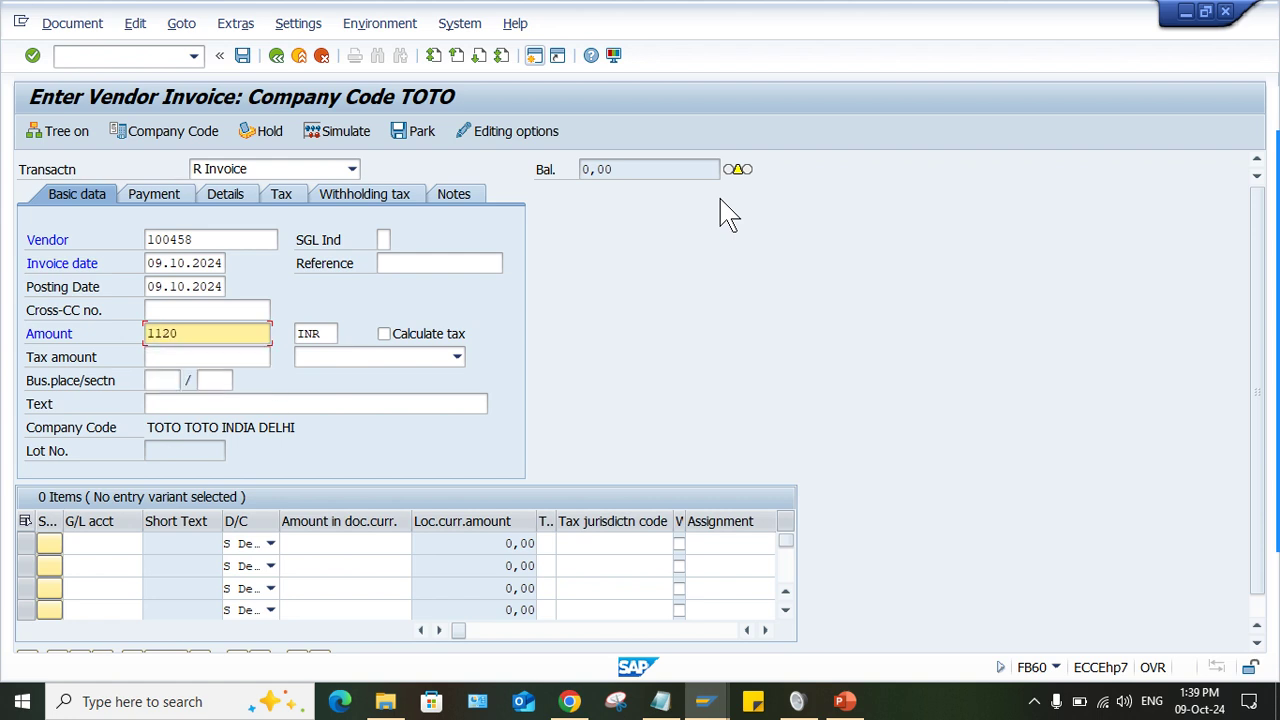
Enter G/L account 4002 on the first line item.
{"action": "left_click", "coordinate": [102, 543]}
{"action": "type", "text": "4"}
{"action": "key", "text": "Down"}
{"action": "key", "text": "Return"}
{"action": "key", "text": "Tab"}
{"action": "key", "text": "Tab"}
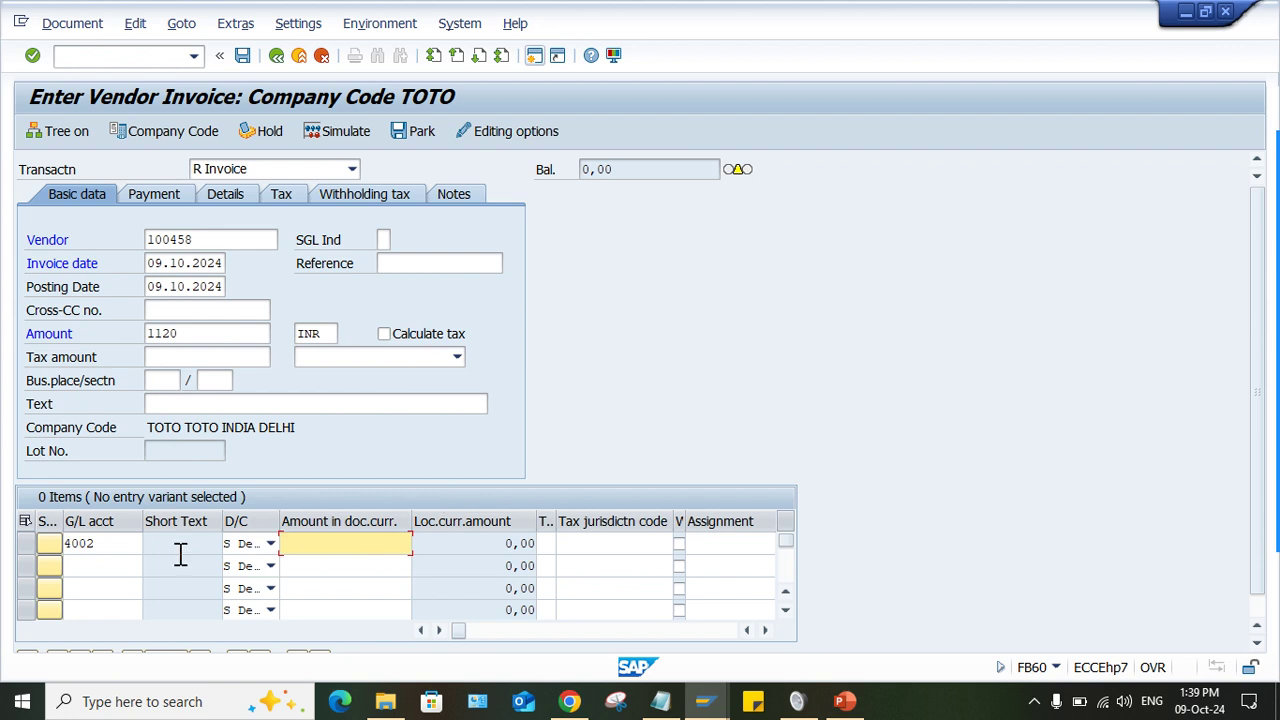
{"action": "left_click", "coordinate": [93, 545]}
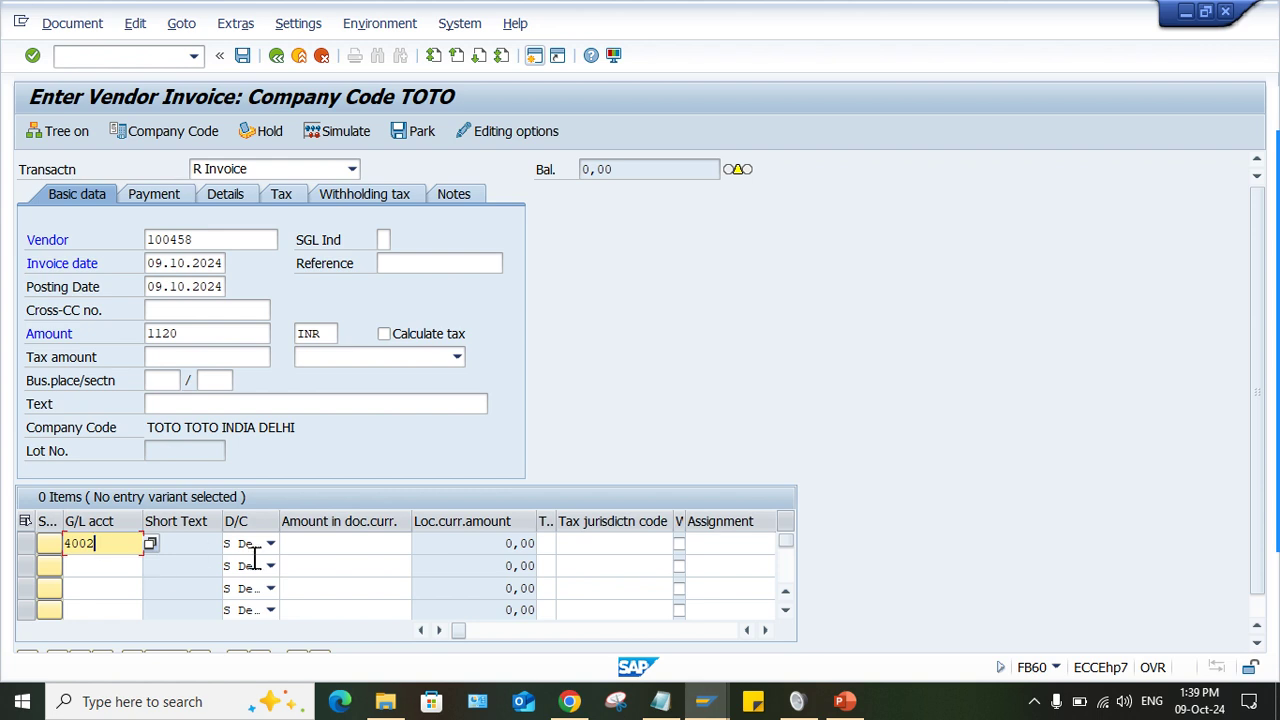
Give the line amount * and tax code V3, enable Calculate tax, and check the entries.
{"action": "left_click", "coordinate": [315, 547]}
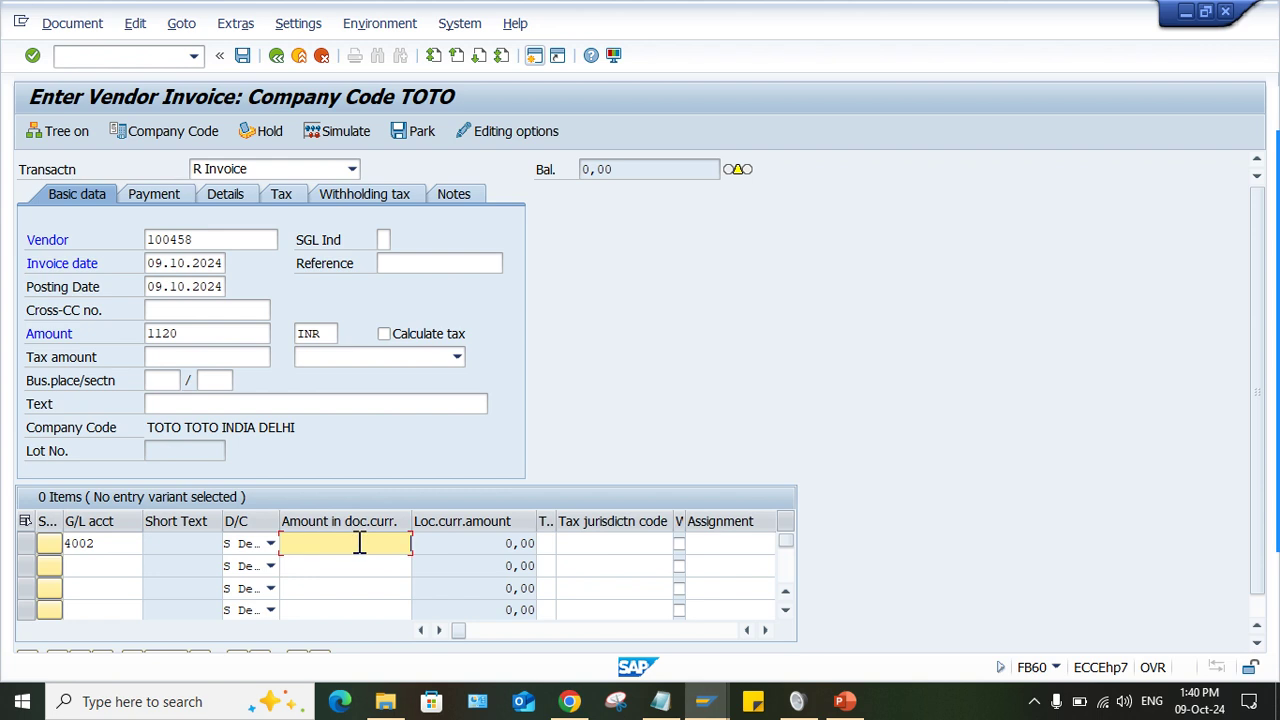
{"action": "type", "text": "*"}
{"action": "key", "text": "Tab"}
{"action": "key", "text": "Tab"}
{"action": "key", "text": "shift+Tab"}
{"action": "left_click", "coordinate": [563, 543]}
{"action": "left_click", "coordinate": [545, 556]}
{"action": "left_click", "coordinate": [385, 332]}
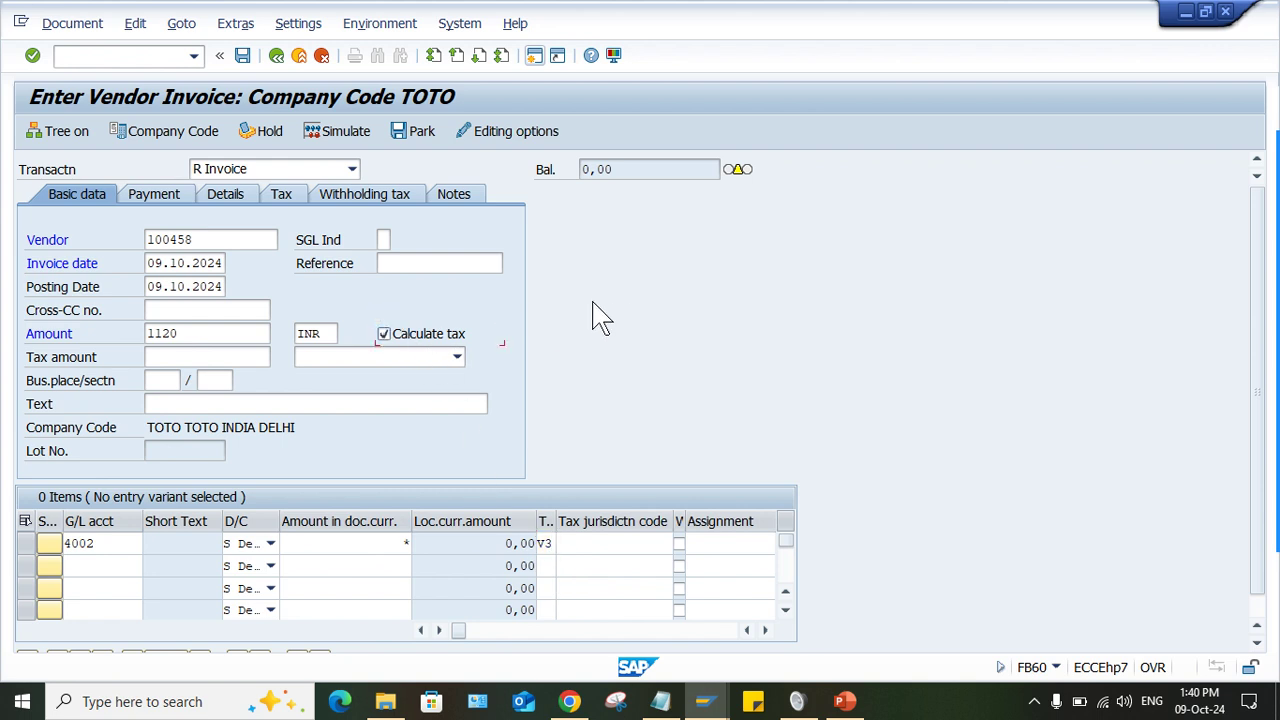
{"action": "key", "text": "Return"}
{"action": "key", "text": "Return"}
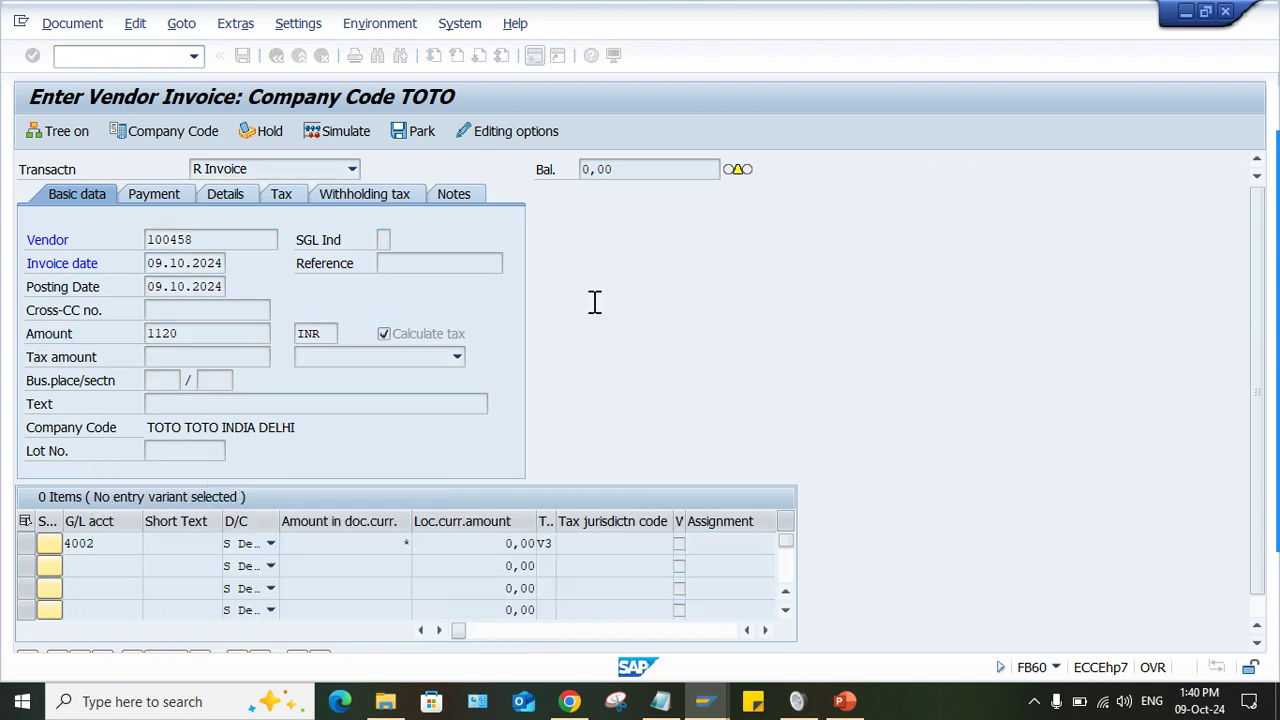
Simulate the posting to see 1.000,00 on G/L 4002 and 120,00 GST on 4003.
{"action": "left_click", "coordinate": [318, 128]}
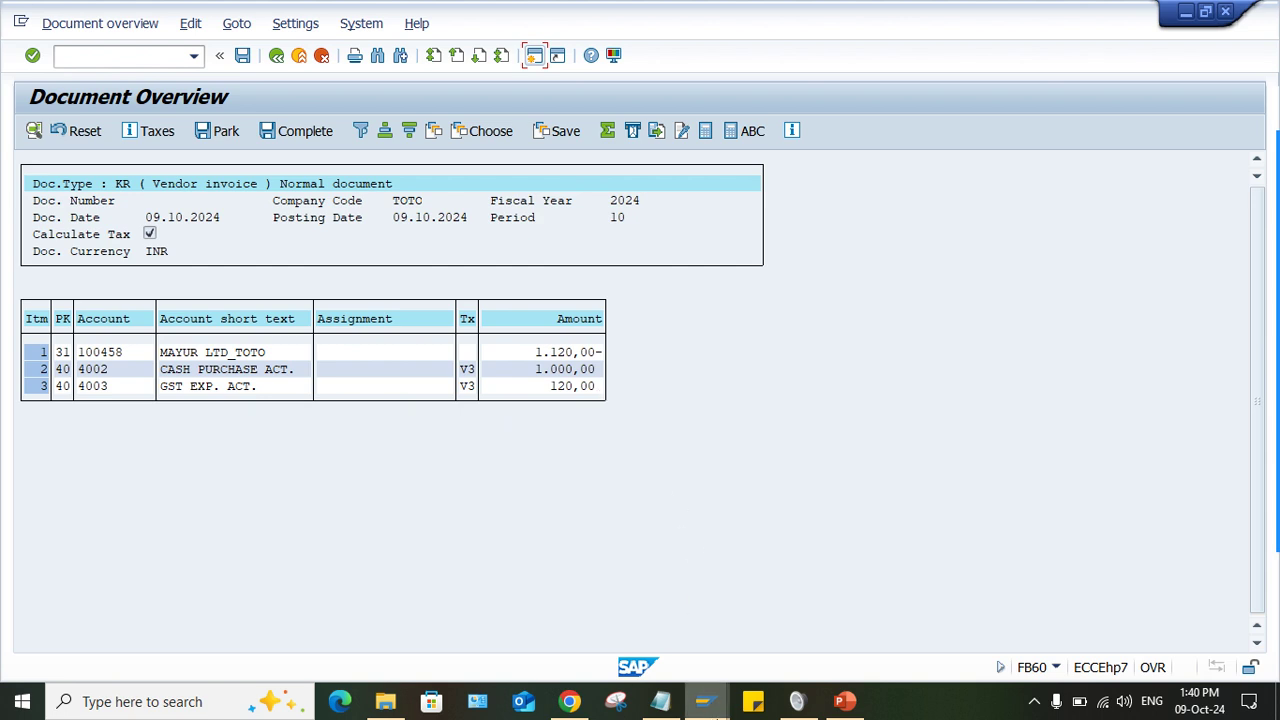
Review G/L account 4003 assigned to NDT in the OB40 window.
{"action": "left_click", "coordinate": [705, 701]}
{"action": "left_click", "coordinate": [1013, 640]}
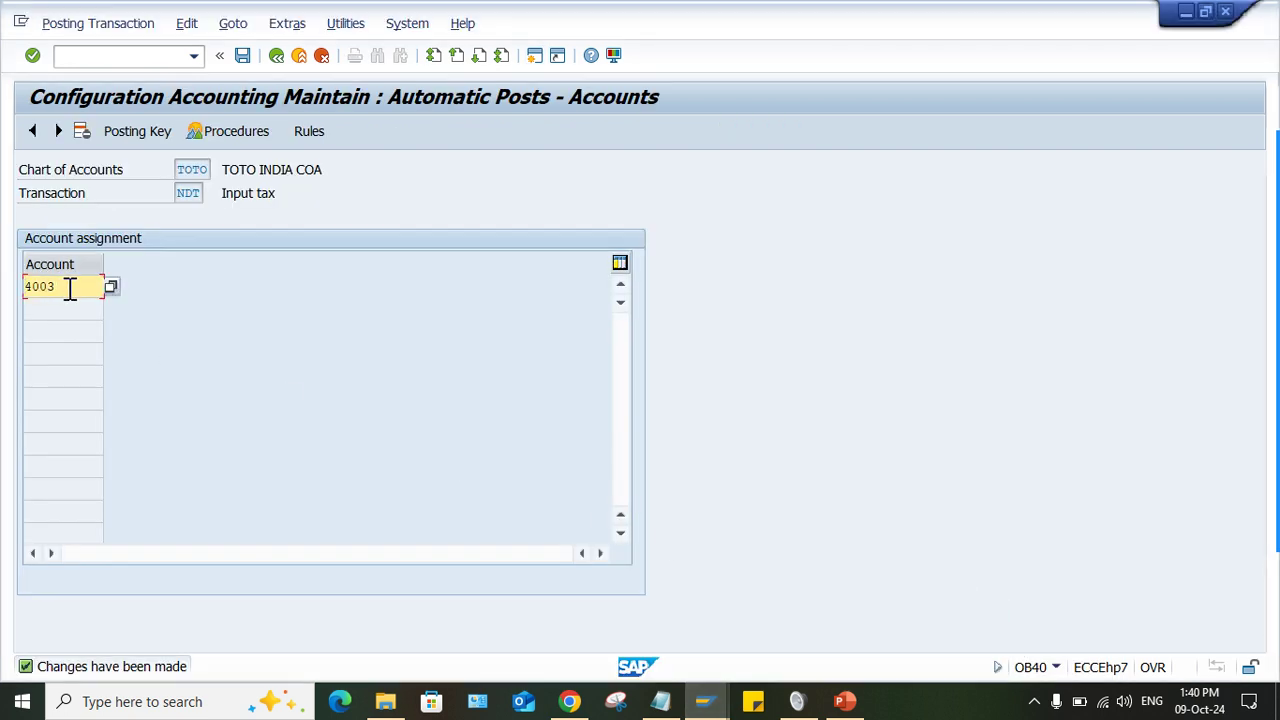
{"action": "left_click_drag", "start_coordinate": [70, 289], "coordinate": [5, 285]}
{"action": "left_click_drag", "start_coordinate": [188, 193], "coordinate": [350, 190]}
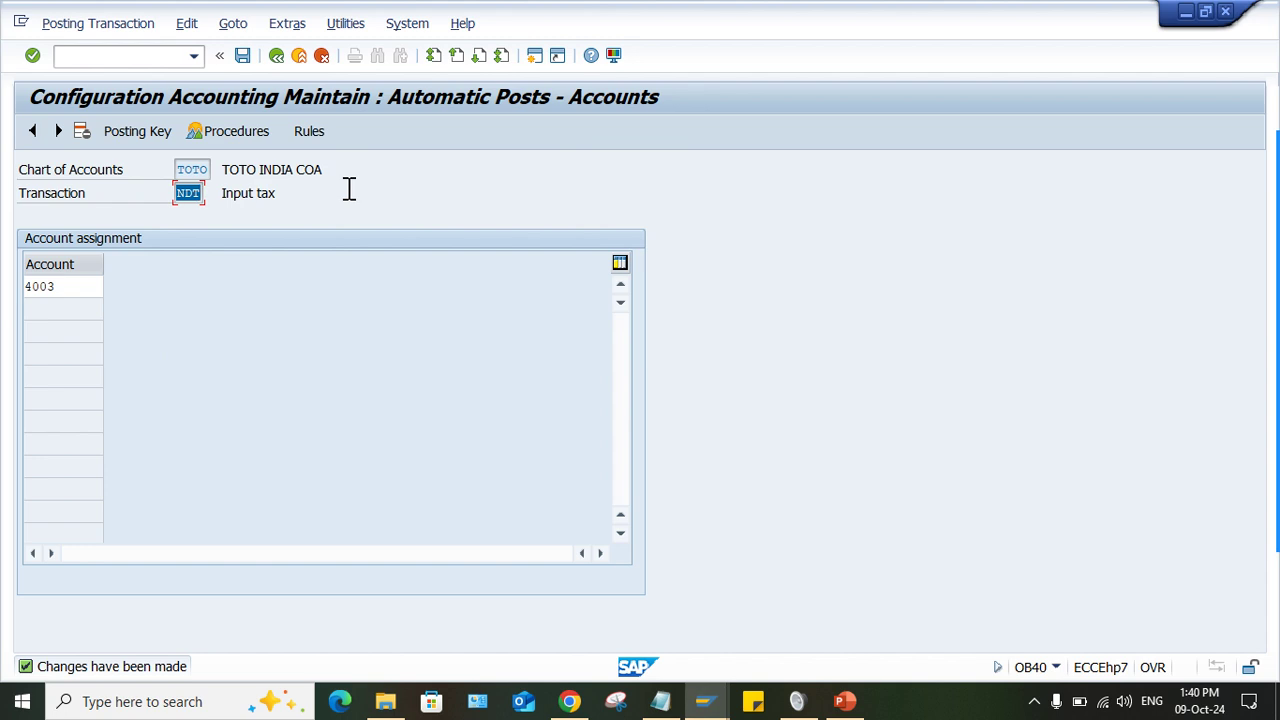
{"action": "double_click", "coordinate": [47, 290]}
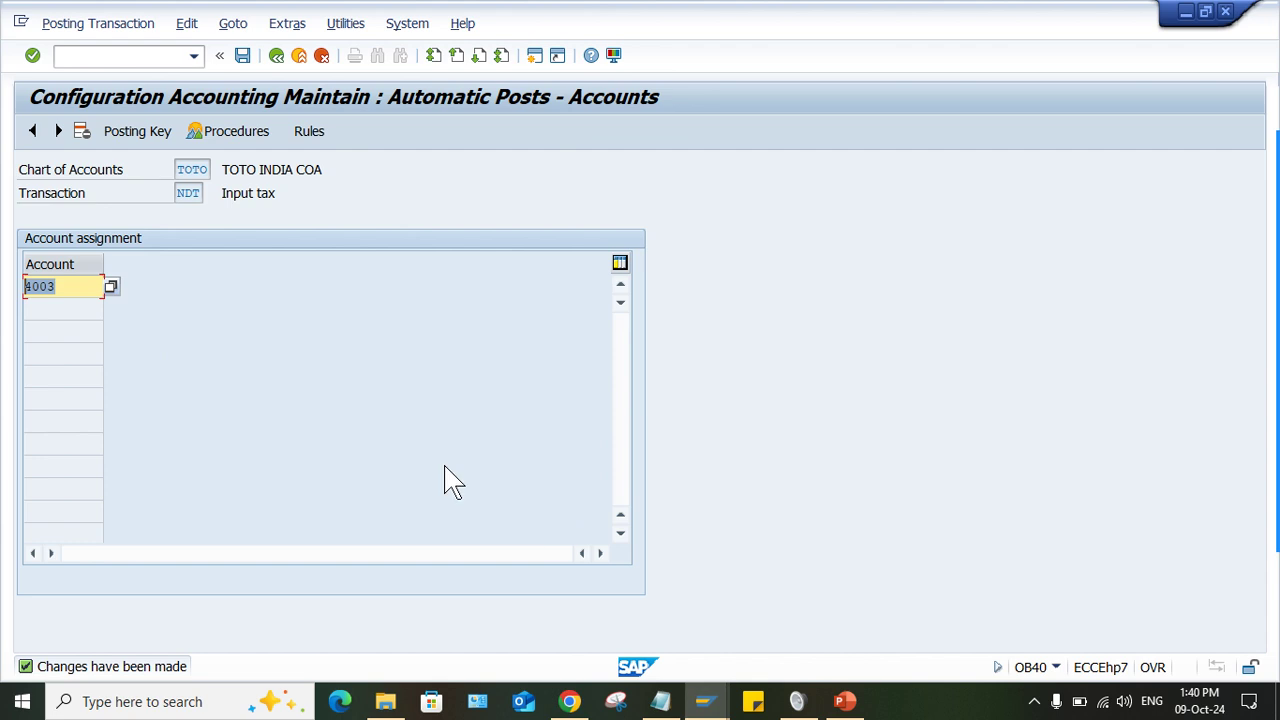
{"action": "left_click", "coordinate": [705, 698]}
{"action": "left_click", "coordinate": [997, 634]}
{"action": "left_click", "coordinate": [63, 290]}
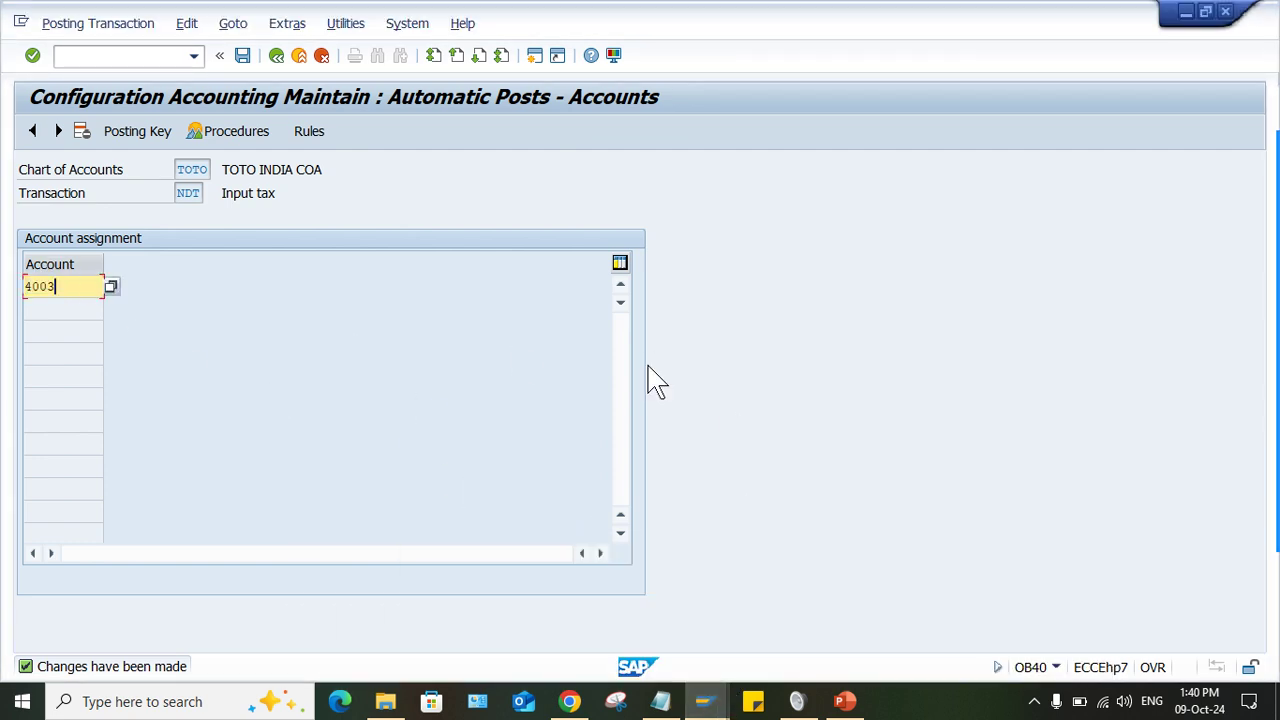
Post the simulated invoice from the Document Overview as document 1091 in TOTO.
{"action": "left_click", "coordinate": [705, 700]}
{"action": "left_click", "coordinate": [657, 634]}
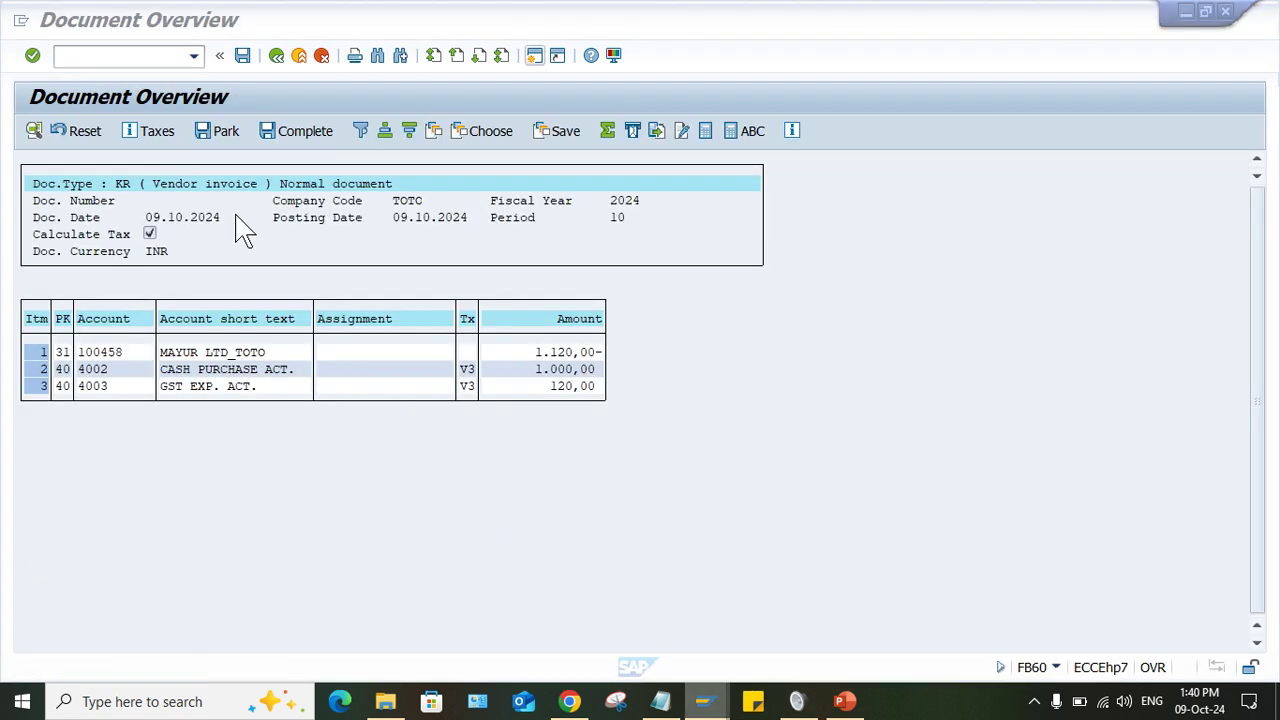
{"action": "left_click", "coordinate": [232, 45]}
{"action": "key", "text": "ctrl+s"}
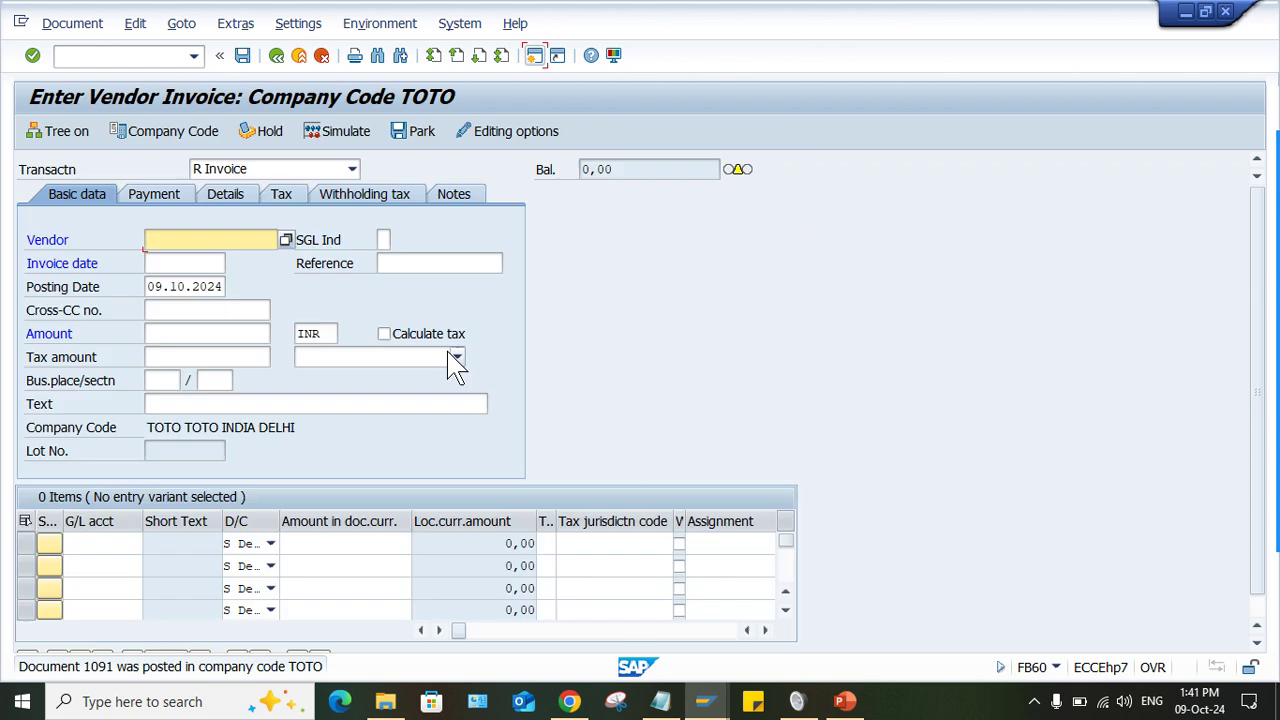